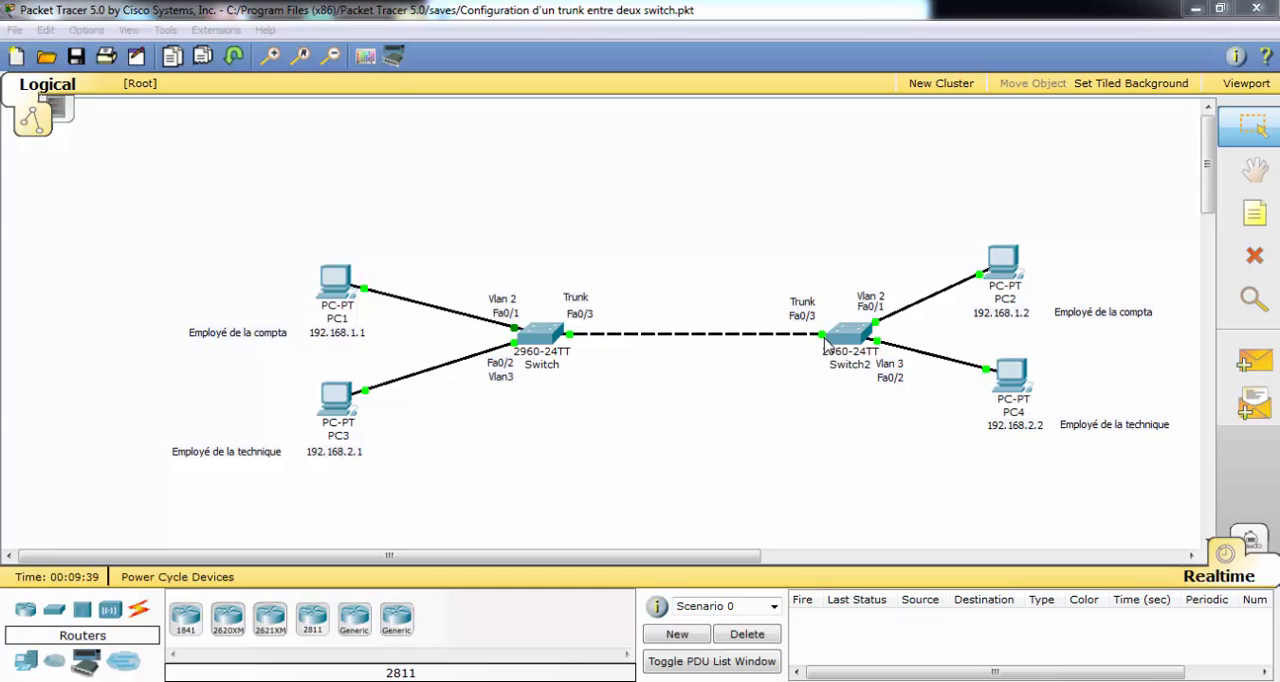
Check the IP configuration of PC1 and PC3.
{"action": "left_click", "coordinate": [336, 283]}
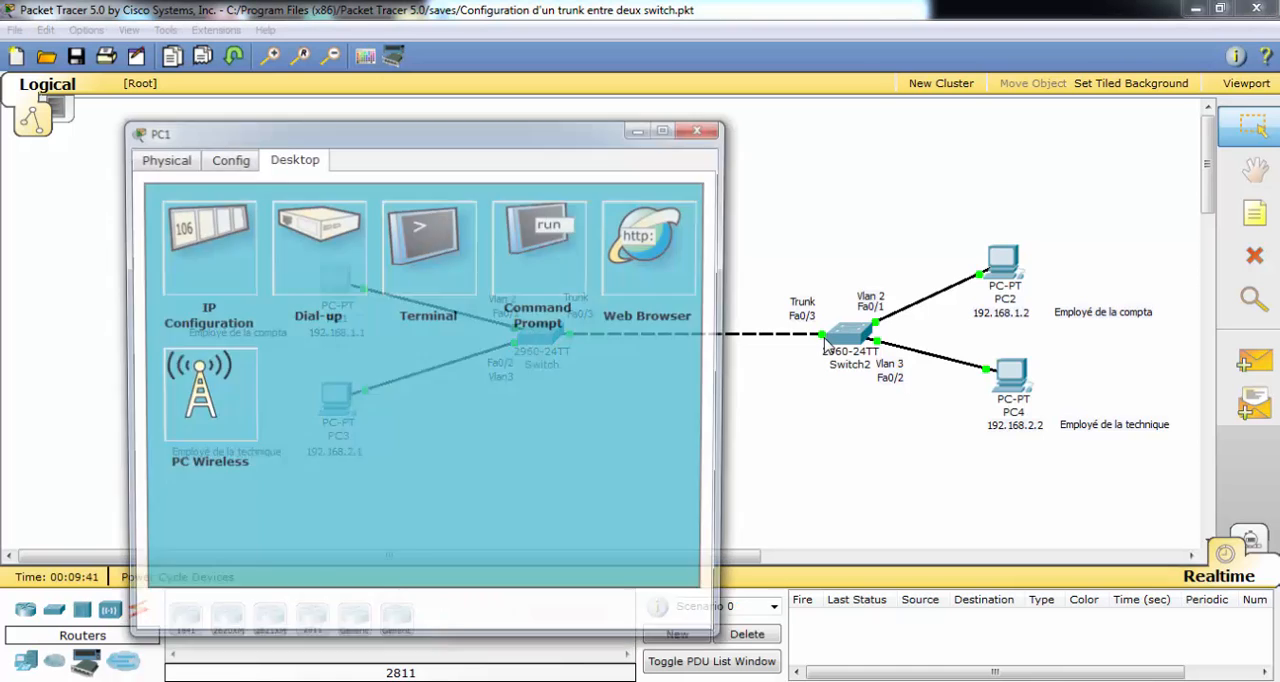
{"action": "left_click", "coordinate": [203, 243]}
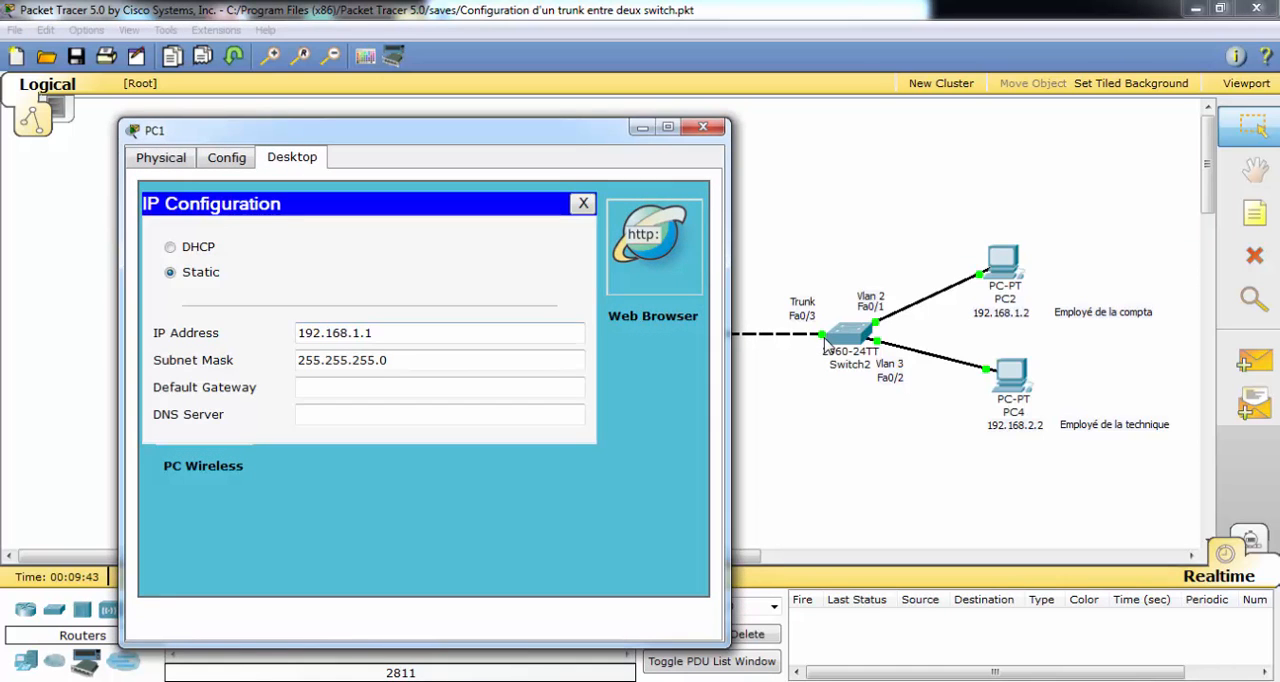
{"action": "left_click", "coordinate": [703, 127]}
{"action": "left_click", "coordinate": [336, 396]}
{"action": "left_click", "coordinate": [223, 272]}
{"action": "left_click", "coordinate": [727, 150]}
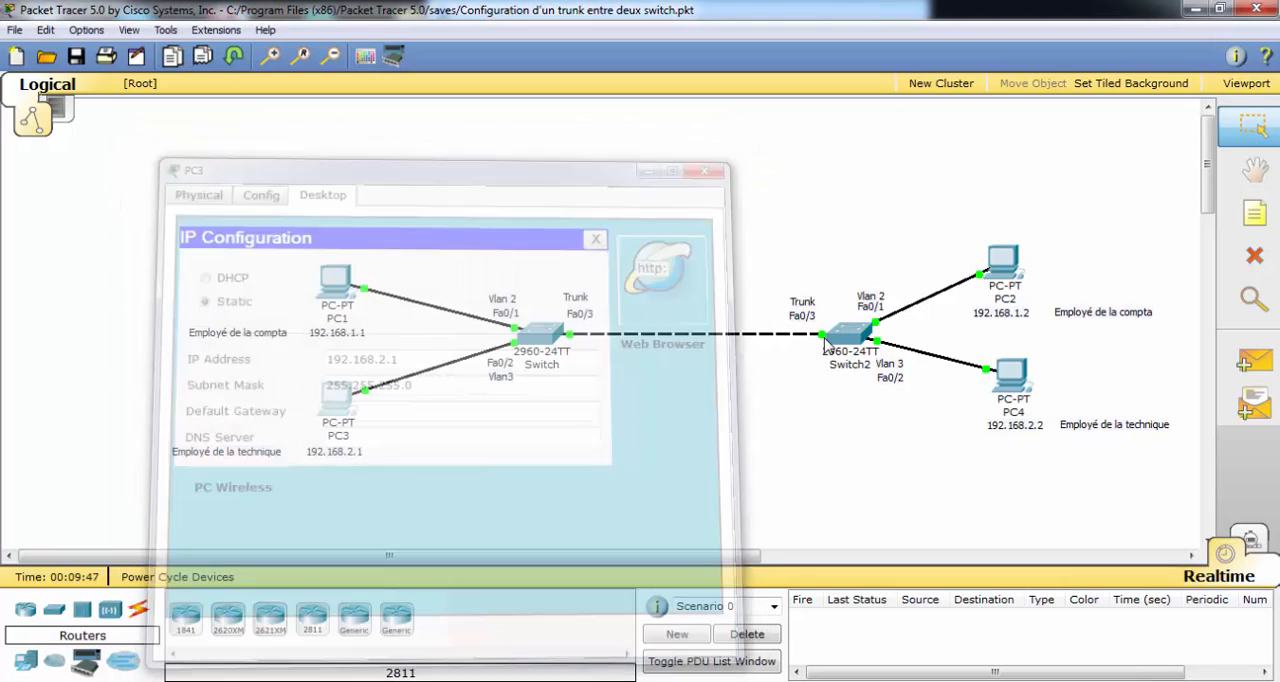
Check the IP configuration of PC2 and PC4.
{"action": "left_click", "coordinate": [1003, 260]}
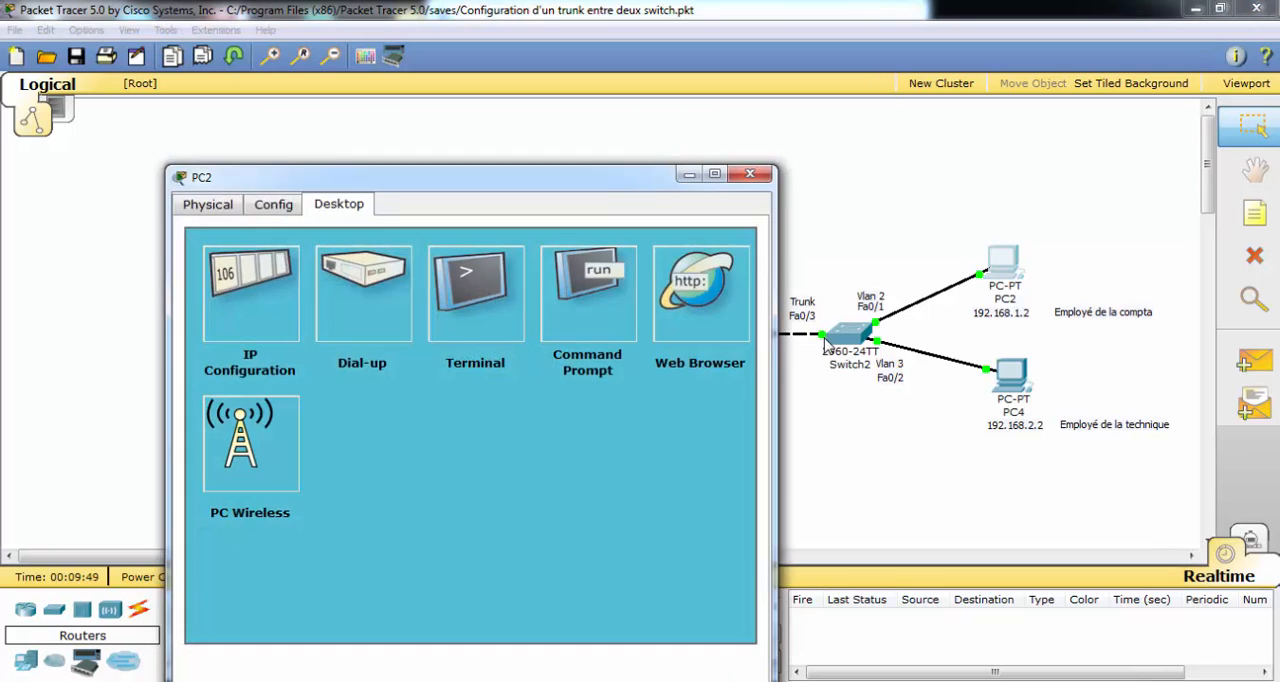
{"action": "left_click", "coordinate": [250, 295]}
{"action": "left_click", "coordinate": [750, 174]}
{"action": "left_click", "coordinate": [1010, 372]}
{"action": "left_click", "coordinate": [110, 152]}
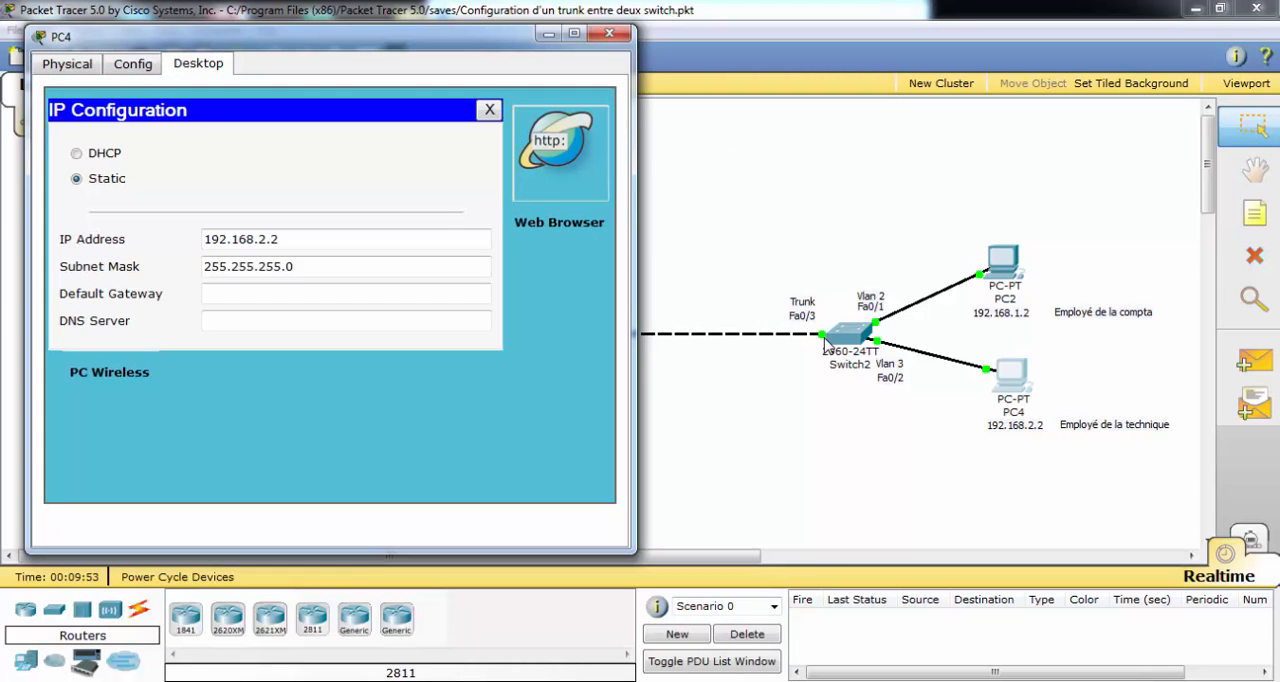
{"action": "left_click", "coordinate": [609, 33]}
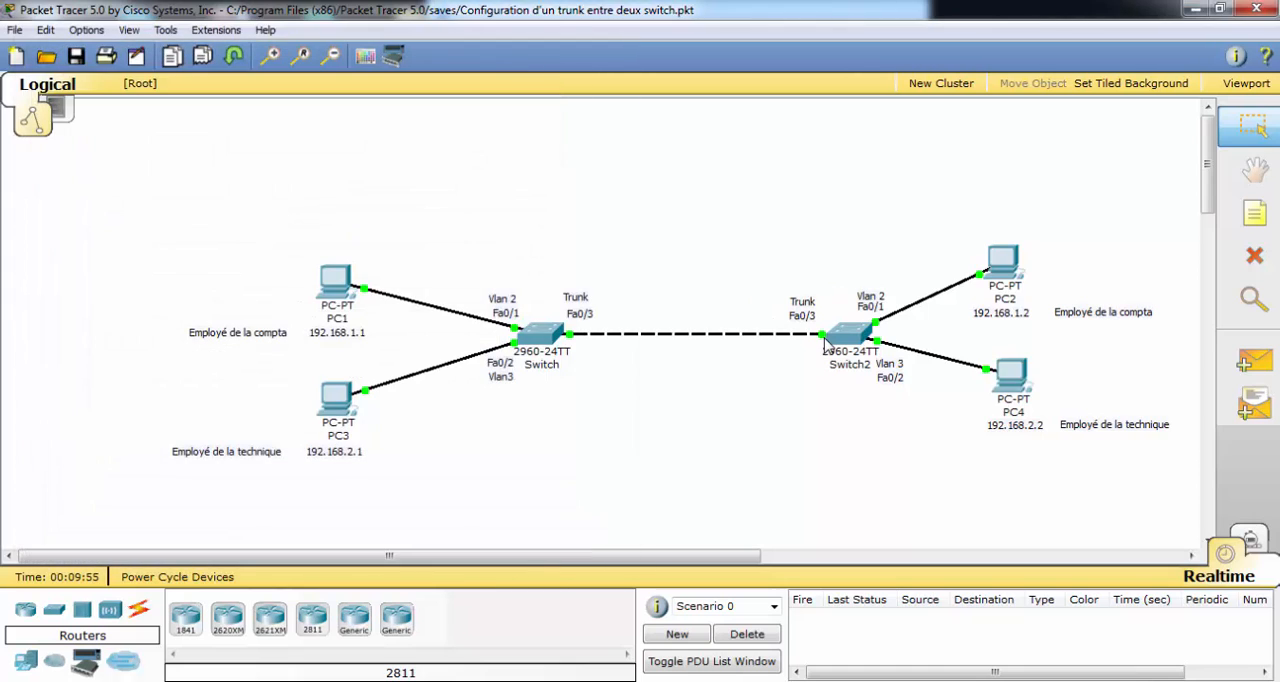
Display the VLAN summary on the switch connected to PC1 and PC3 with show vlan brief.
{"action": "left_click", "coordinate": [826, 342]}
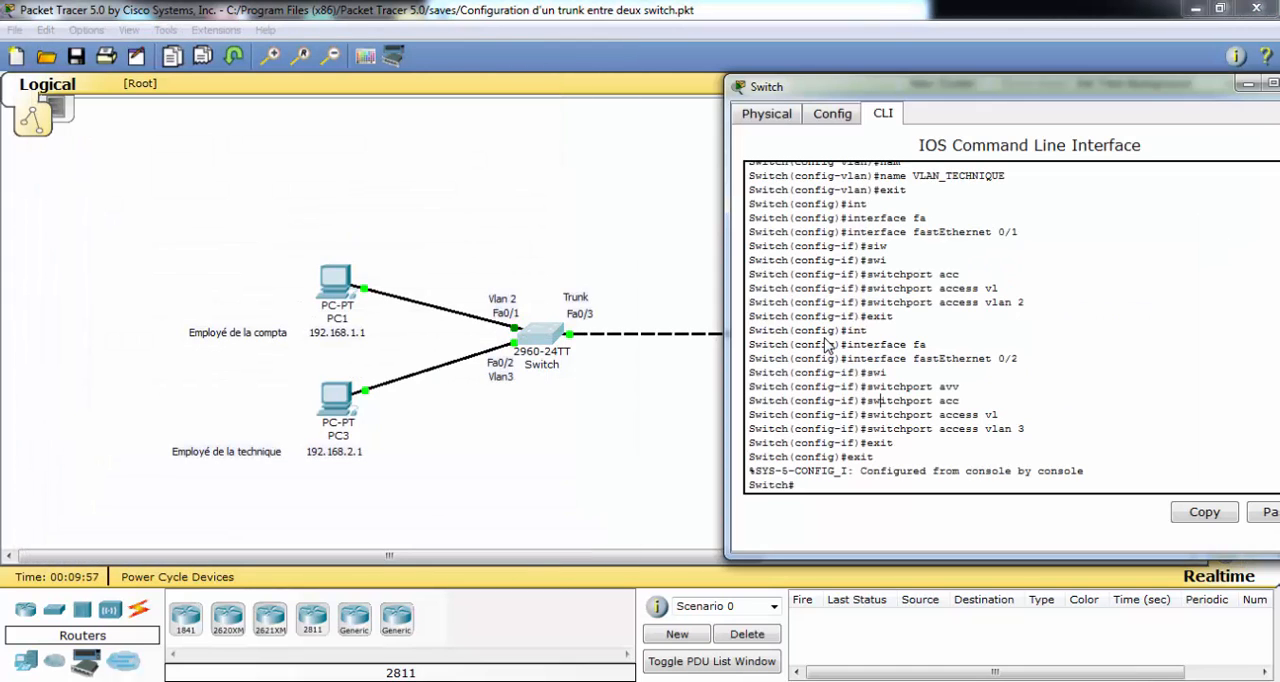
{"action": "key", "text": "Return"}
{"action": "key", "text": "Return"}
{"action": "key", "text": "Return"}
{"action": "type", "text": "sh"}
{"action": "key", "text": "Tab"}
{"action": "type", "text": "vl"}
{"action": "key", "text": "Tab"}
{"action": "type", "text": "brie"}
{"action": "key", "text": "Tab"}
{"action": "key", "text": "Return"}
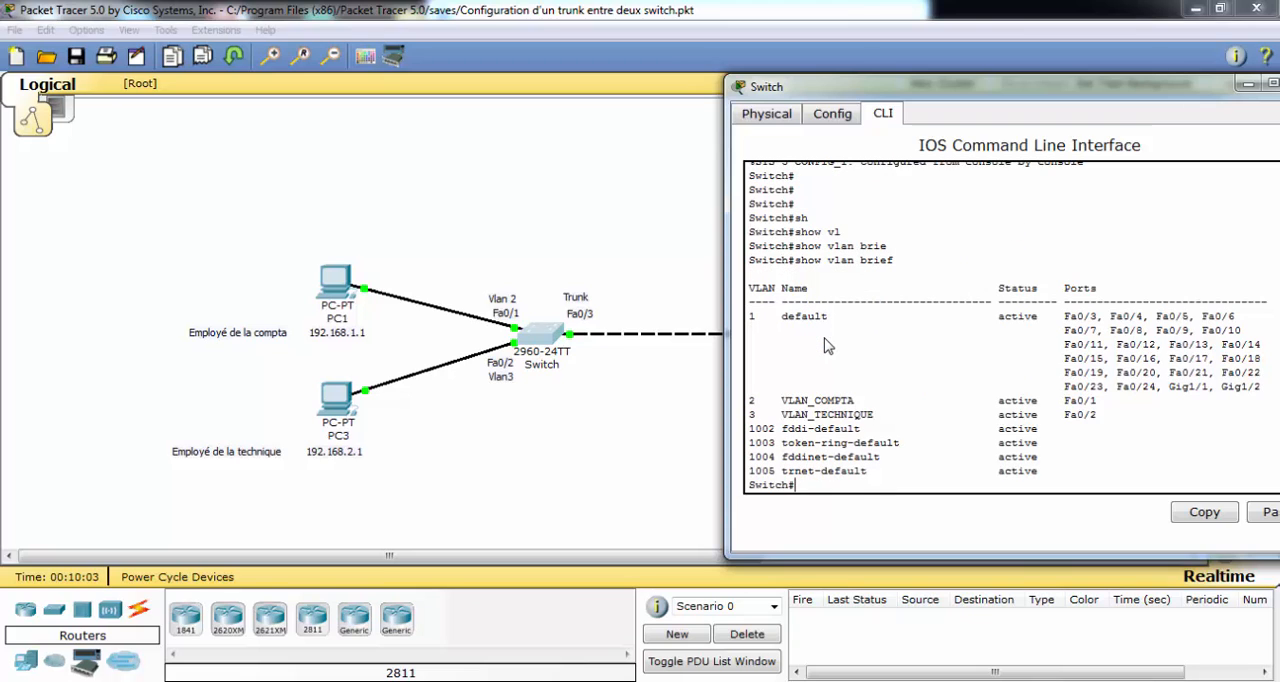
Examine the ports assigned to VLAN_COMPTA and VLAN_TECHNIQUE on this switch and close its window.
{"action": "left_click_drag", "start_coordinate": [1057, 400], "coordinate": [1097, 400]}
{"action": "left_click_drag", "start_coordinate": [762, 400], "coordinate": [749, 400]}
{"action": "left_click_drag", "start_coordinate": [1076, 414], "coordinate": [1098, 414]}
{"action": "left_click_drag", "start_coordinate": [762, 414], "coordinate": [749, 414]}
{"action": "left_click", "coordinate": [782, 414]}
{"action": "left_click_drag", "start_coordinate": [930, 86], "coordinate": [830, 83]}
{"action": "left_click", "coordinate": [1208, 80]}
Display the VLAN summary on Switch2 with show vlan brief.
{"action": "left_click", "coordinate": [843, 337]}
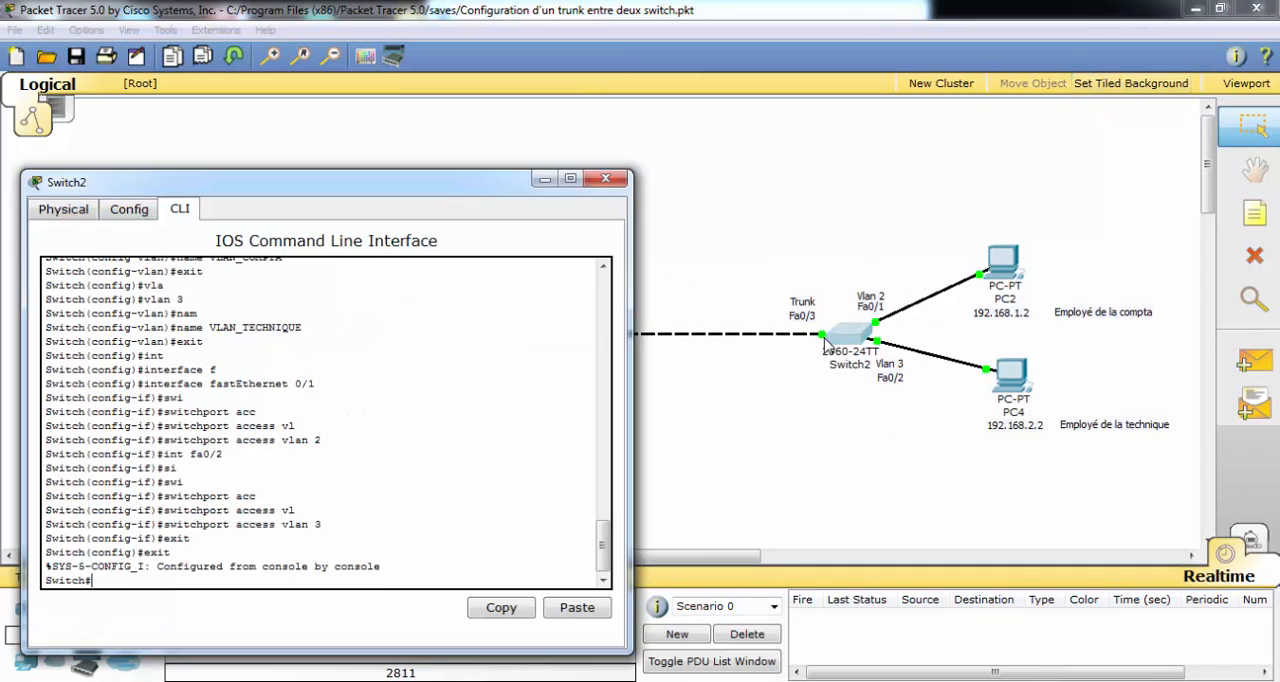
{"action": "type", "text": "sho"}
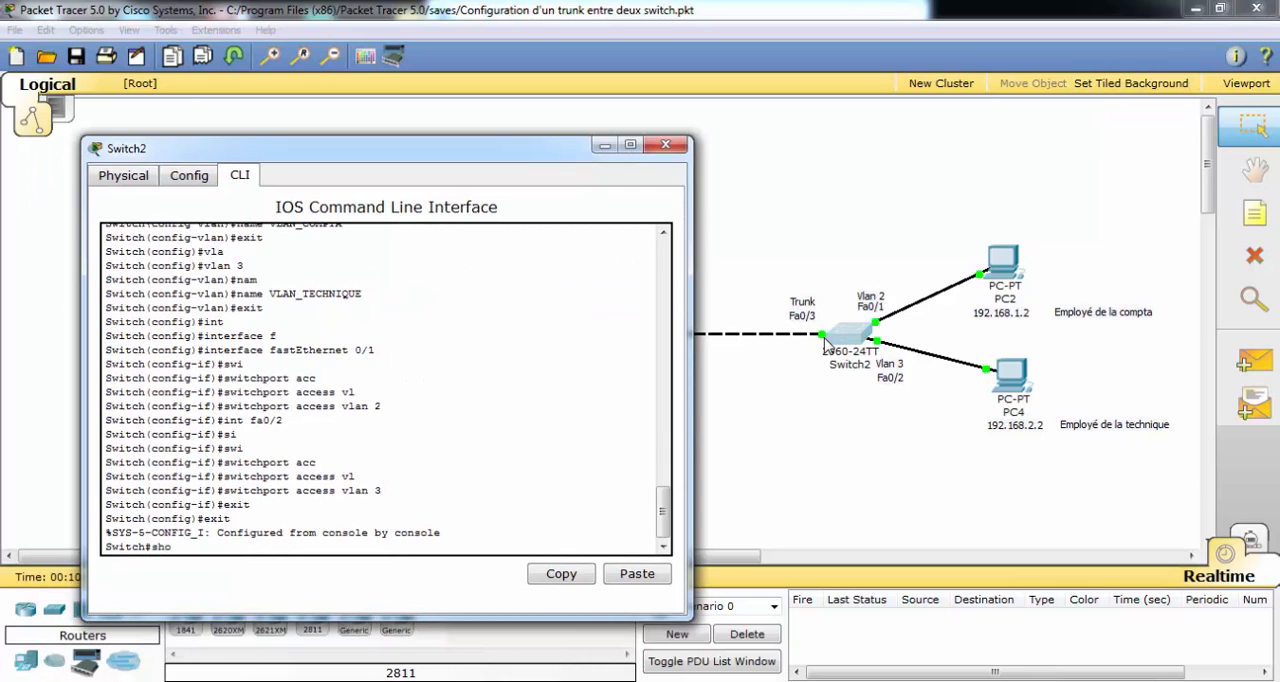
{"action": "key", "text": "Tab"}
{"action": "type", "text": "vl"}
{"action": "key", "text": "Tab"}
{"action": "type", "text": "bri"}
{"action": "key", "text": "Tab"}
{"action": "key", "text": "Return"}
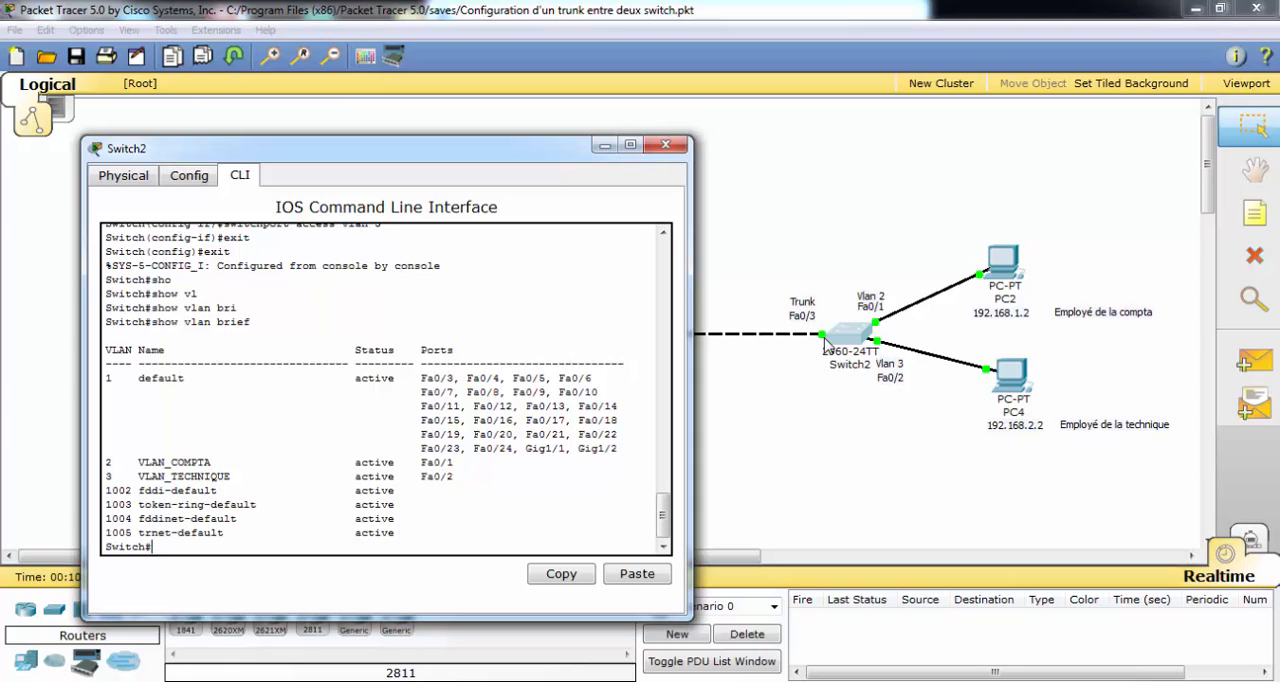
Examine the port assignments of VLAN_TECHNIQUE, VLAN_COMPTA and the default VLAN on Switch2, and close its window.
{"action": "left_click_drag", "start_coordinate": [448, 477], "coordinate": [408, 477]}
{"action": "left_click_drag", "start_coordinate": [105, 477], "coordinate": [126, 477]}
{"action": "left_click_drag", "start_coordinate": [408, 463], "coordinate": [453, 463]}
{"action": "left_click_drag", "start_coordinate": [131, 463], "coordinate": [105, 463]}
{"action": "left_click_drag", "start_coordinate": [421, 378], "coordinate": [455, 378]}
{"action": "left_click_drag", "start_coordinate": [127, 378], "coordinate": [105, 378]}
{"action": "left_click", "coordinate": [666, 145]}
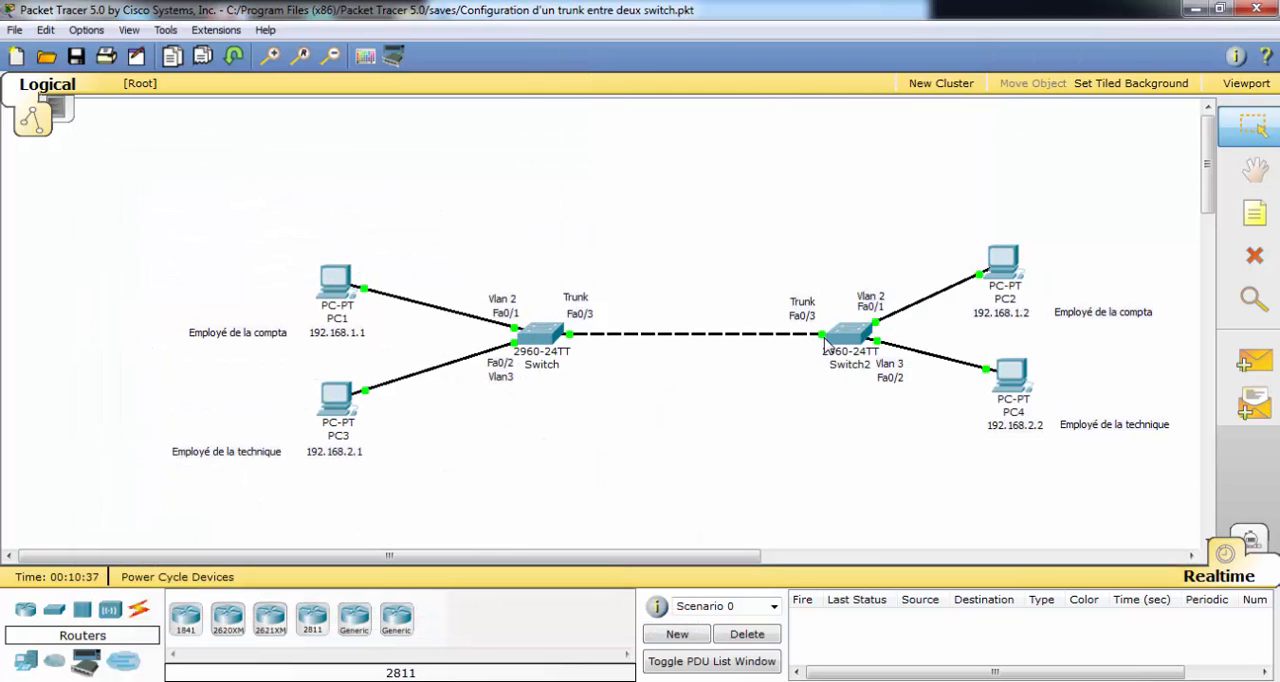
Test connectivity from PC1 to PC2 by pinging 192.168.1.2 in the command prompt.
{"action": "left_click", "coordinate": [336, 282]}
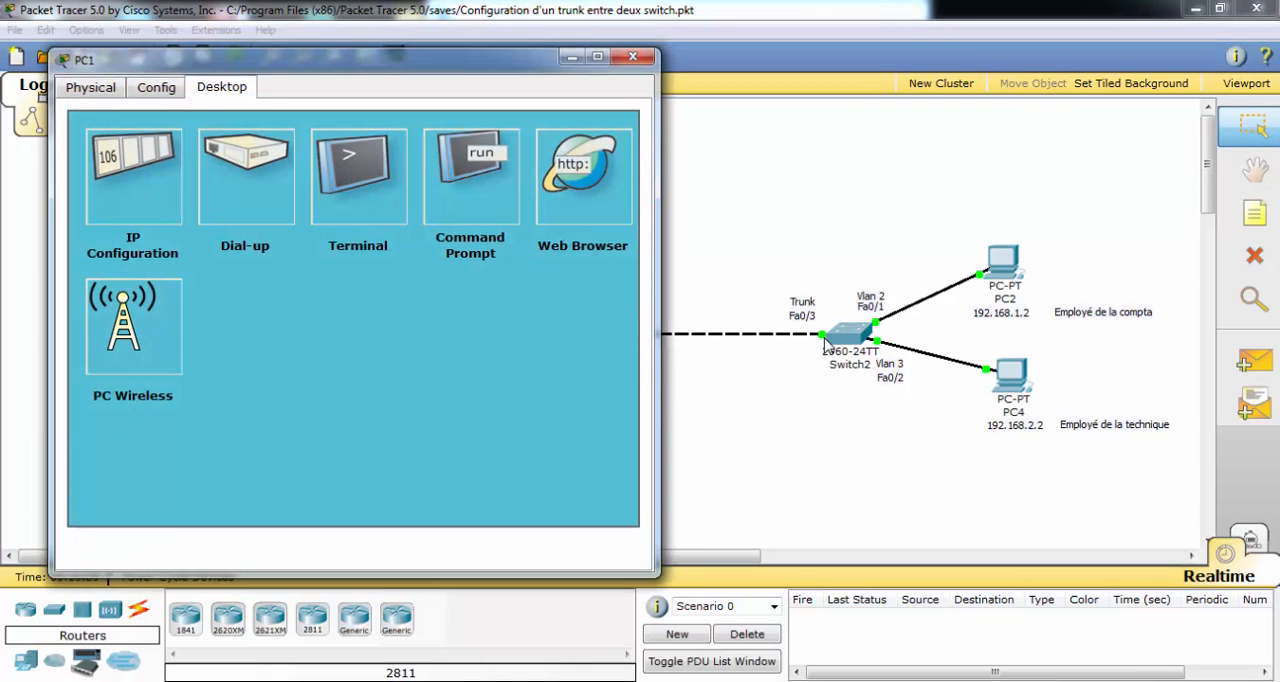
{"action": "mouse_move", "coordinate": [310, 60]}
{"action": "left_mouse_down"}
{"action": "mouse_move", "coordinate": [494, 177]}
{"action": "mouse_move", "coordinate": [670, 156]}
{"action": "left_mouse_up"}
{"action": "left_click_drag", "start_coordinate": [409, 400], "coordinate": [524, 400]}
{"action": "mouse_move", "coordinate": [700, 155]}
{"action": "left_mouse_down"}
{"action": "mouse_move", "coordinate": [262, 157]}
{"action": "mouse_move", "coordinate": [176, 86]}
{"action": "left_mouse_up"}
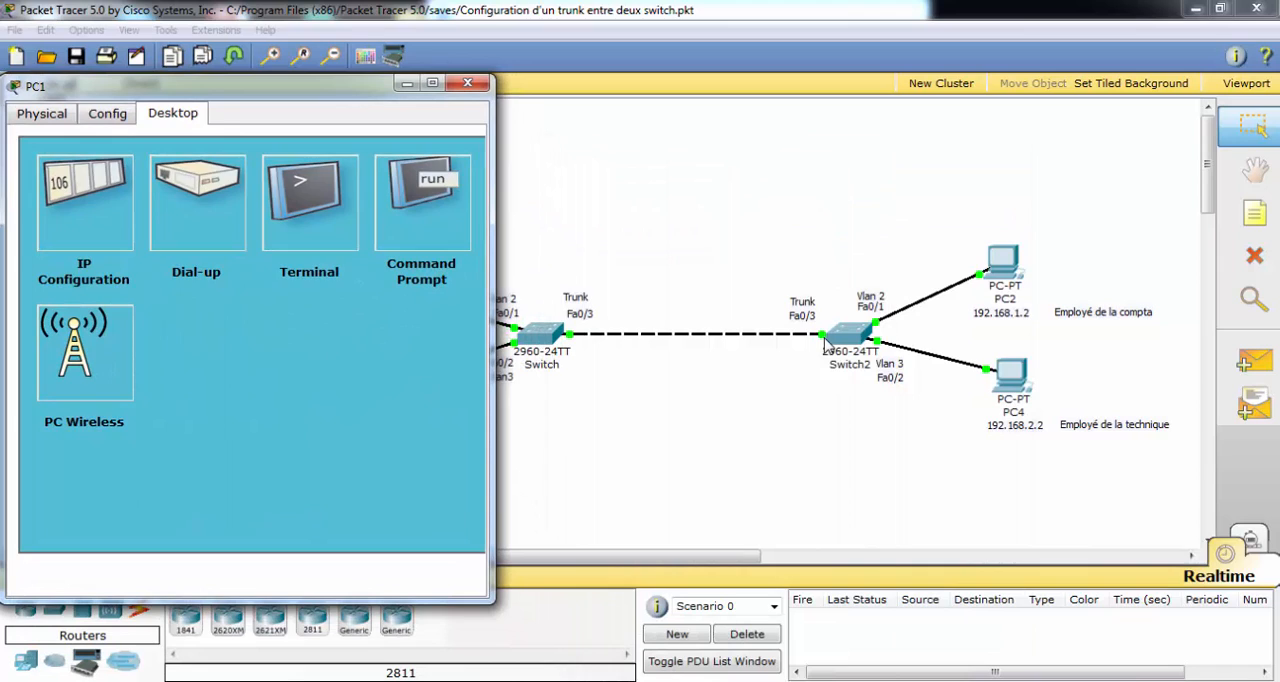
{"action": "left_click", "coordinate": [421, 200]}
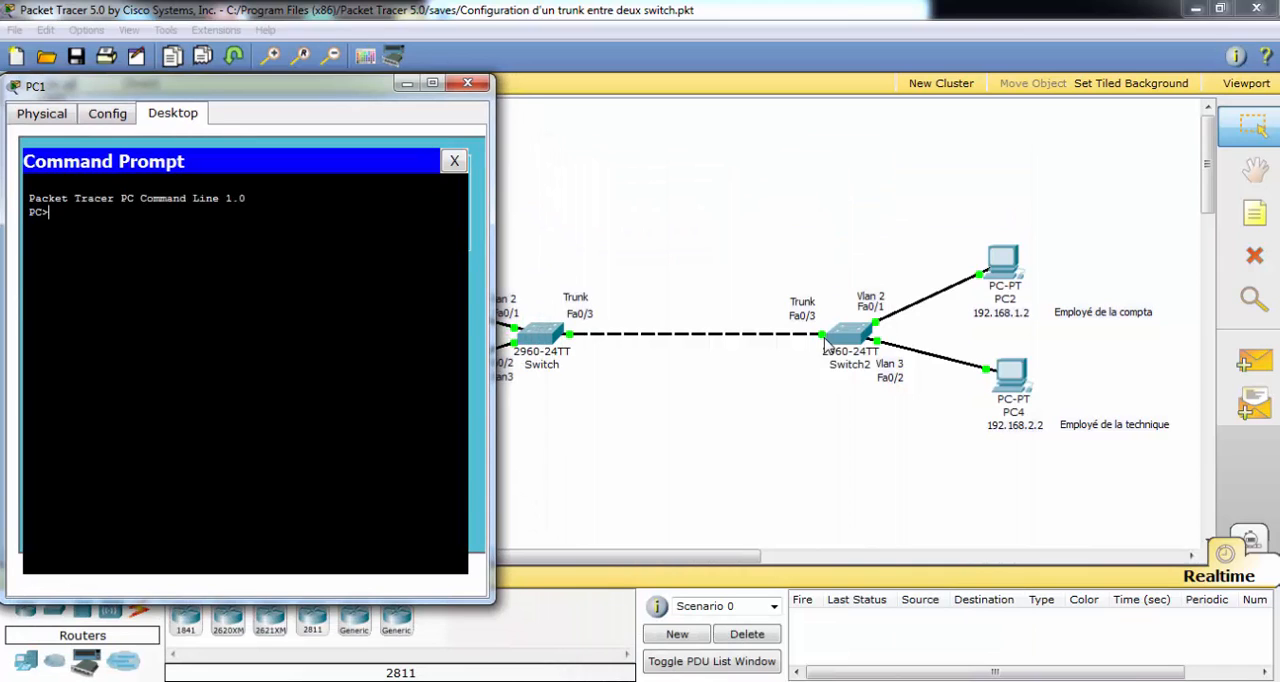
{"action": "type", "text": "ping 192.168.1.2"}
{"action": "key", "text": "Return"}
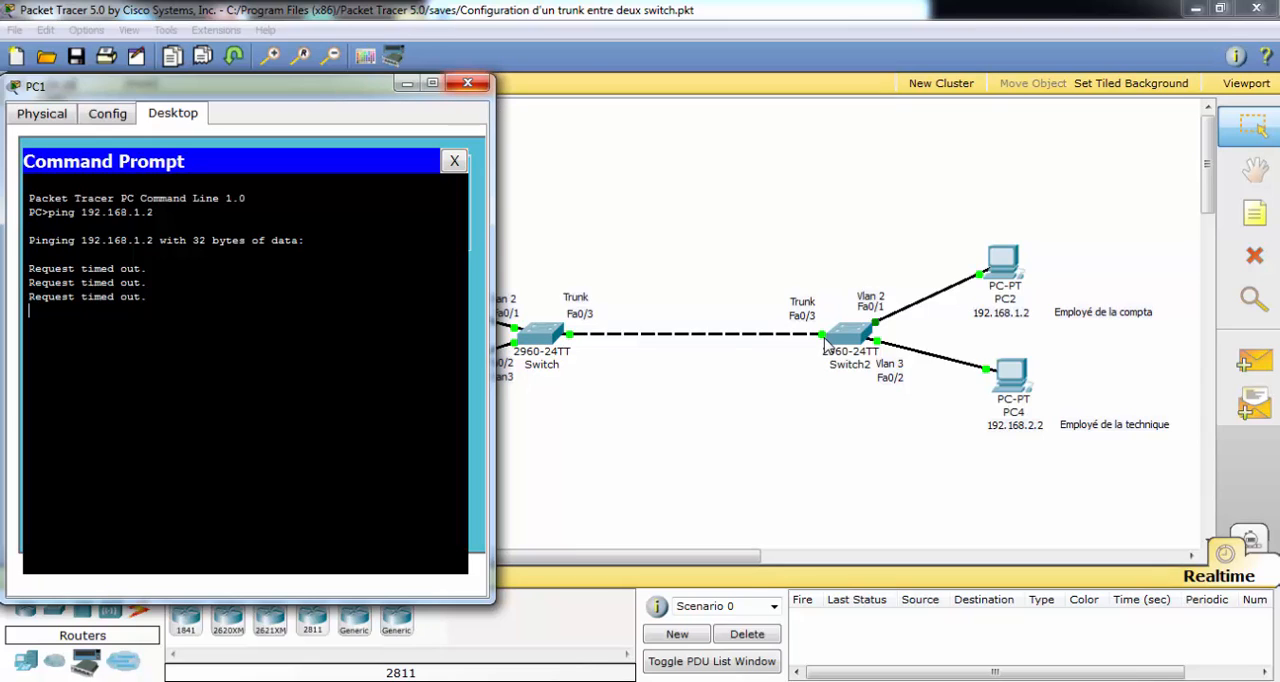
{"action": "left_click", "coordinate": [467, 82]}
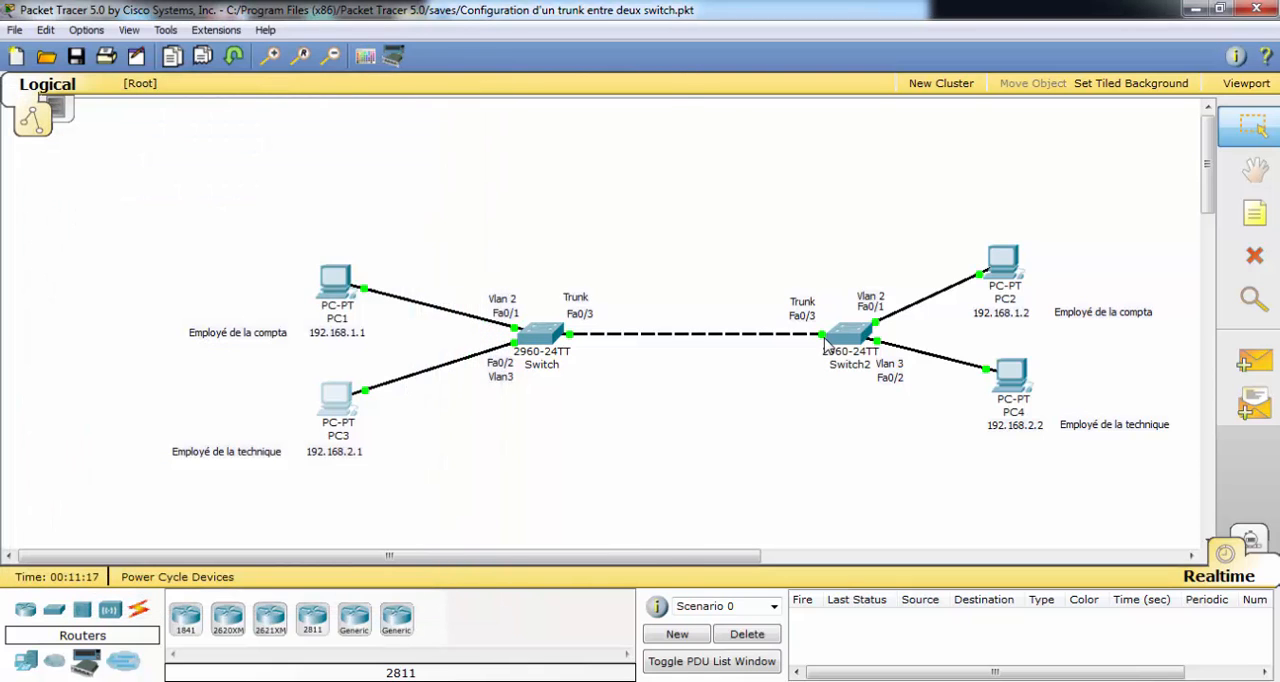
Test connectivity from PC3 to PC4 by pinging 192.168.2.2 in the command prompt.
{"action": "left_click", "coordinate": [337, 398]}
{"action": "left_click", "coordinate": [495, 200]}
{"action": "type", "text": "ping 192.168.2.2"}
{"action": "key", "text": "Return"}
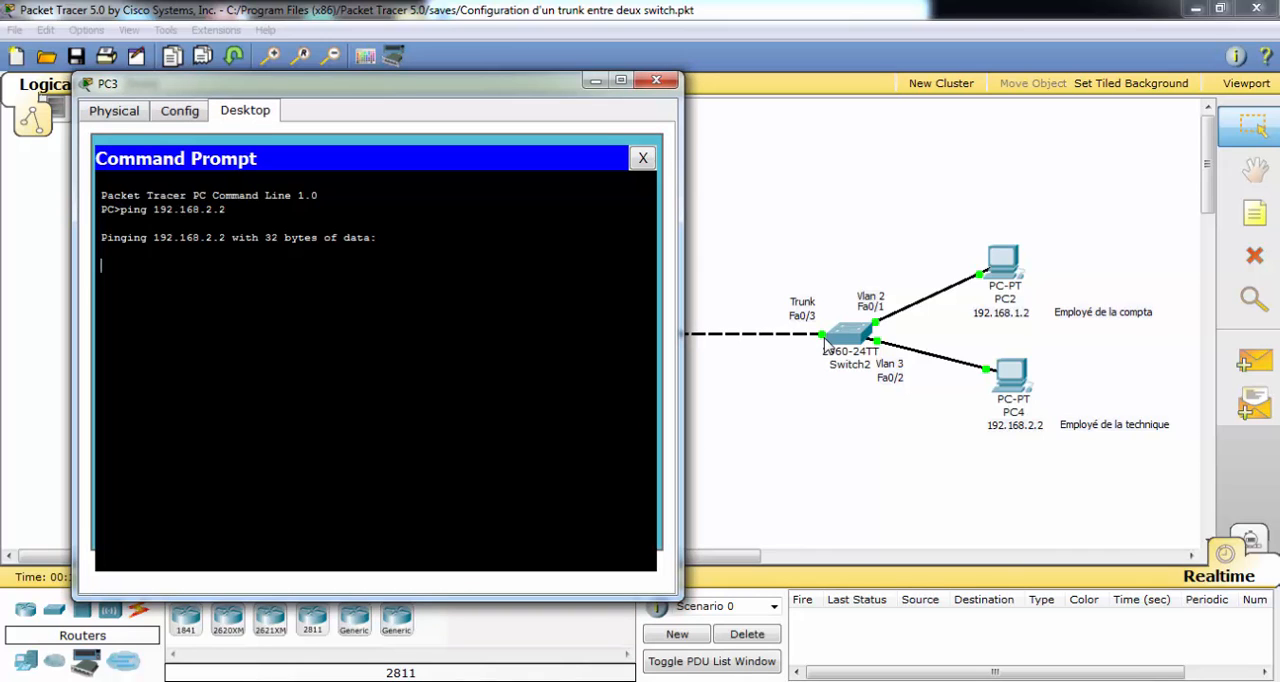
{"action": "mouse_move", "coordinate": [330, 84]}
{"action": "left_mouse_down"}
{"action": "mouse_move", "coordinate": [701, 147]}
{"action": "mouse_move", "coordinate": [415, 168]}
{"action": "mouse_move", "coordinate": [336, 126]}
{"action": "left_mouse_up"}
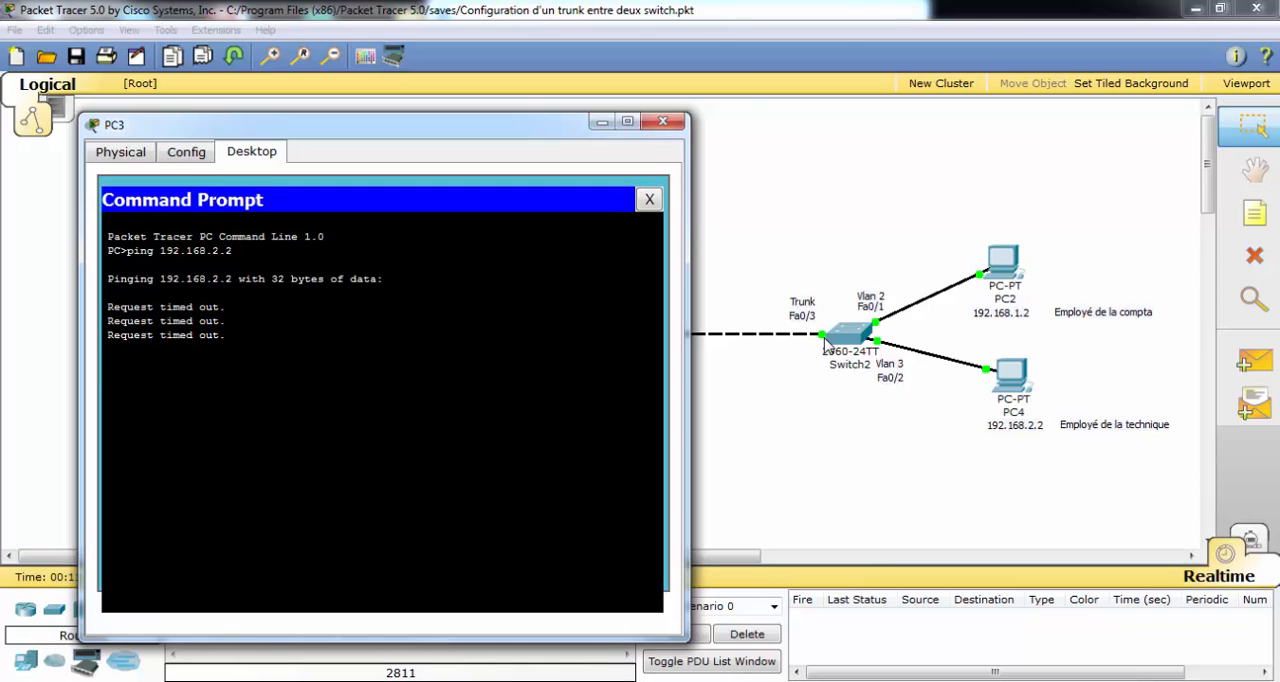
{"action": "left_click", "coordinate": [663, 121]}
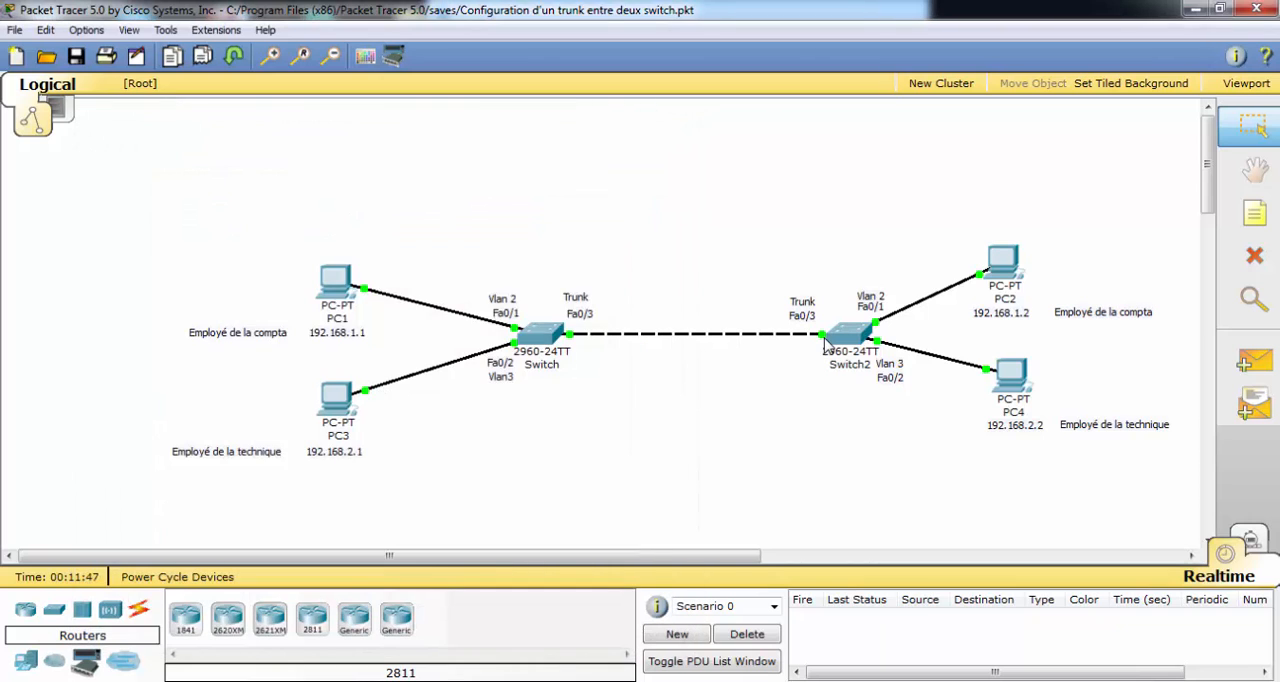
Enter interface configuration for fastEthernet 0/3 on the switch connected to PC1 and PC3.
{"action": "left_click", "coordinate": [541, 334]}
{"action": "key", "text": "Return"}
{"action": "key", "text": "Return"}
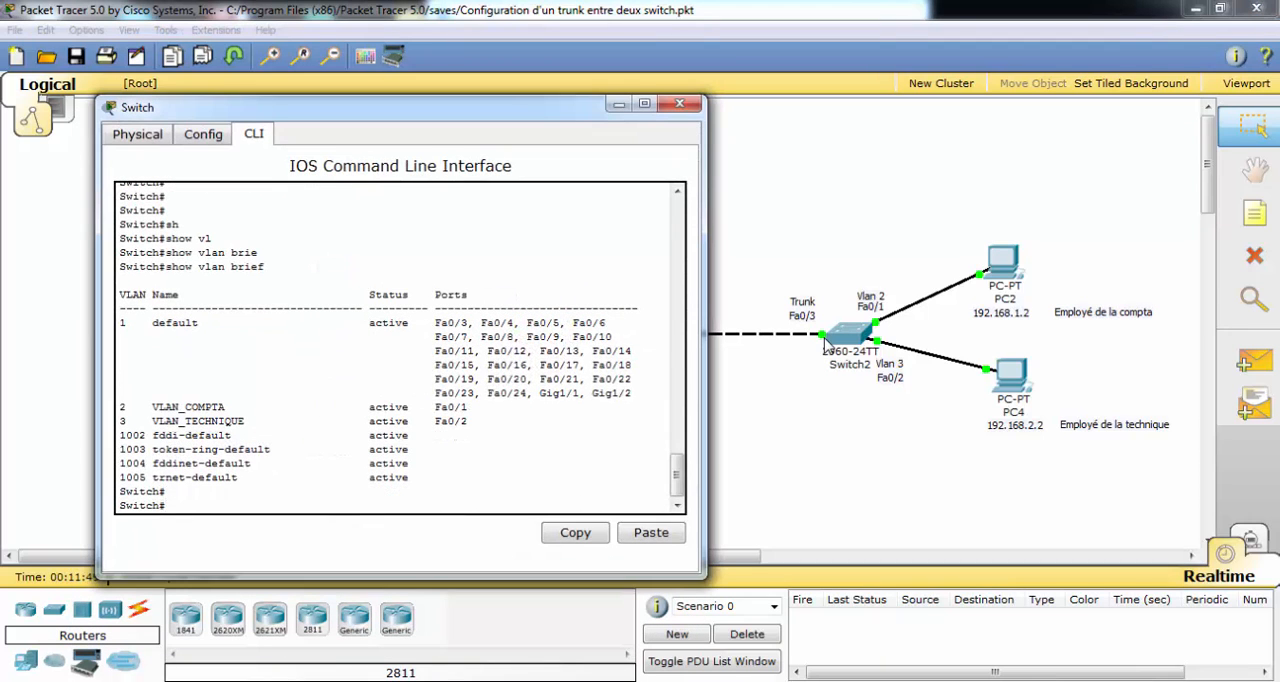
{"action": "type", "text": "conf t"}
{"action": "key", "text": "Return"}
{"action": "type", "text": "interface fa"}
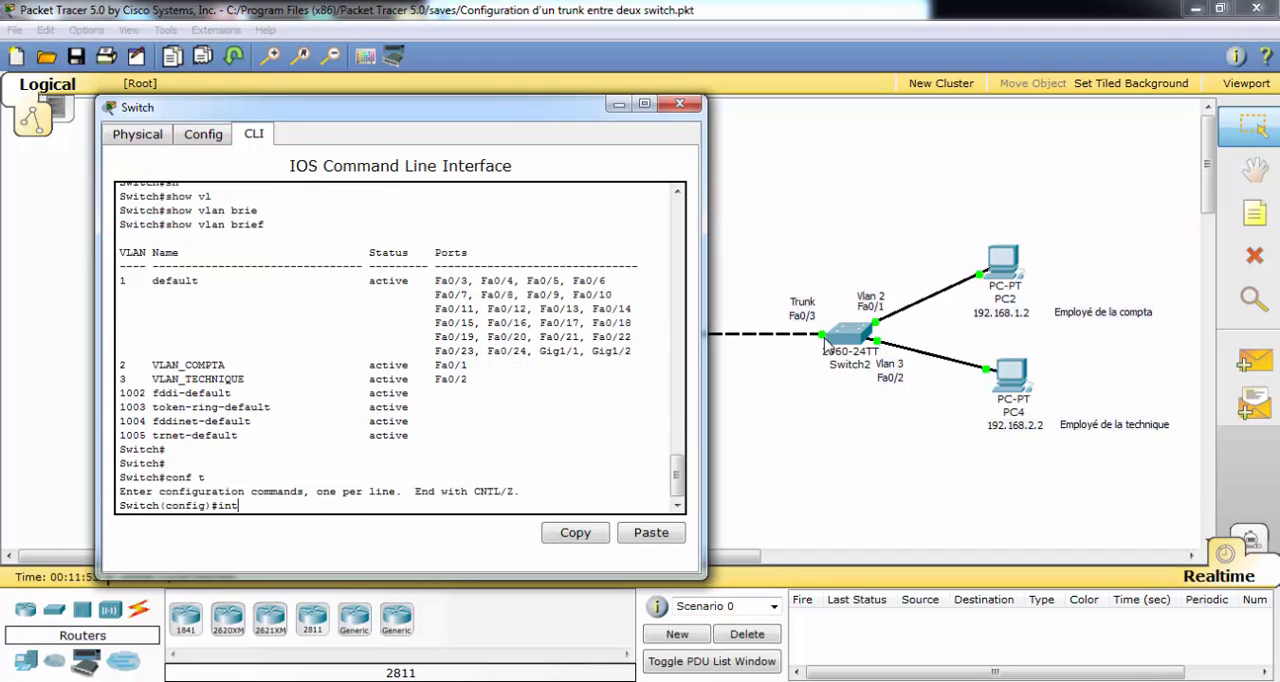
{"action": "key", "text": "Tab"}
{"action": "type", "text": "fa"}
{"action": "key", "text": "Tab"}
{"action": "type", "text": "0/3"}
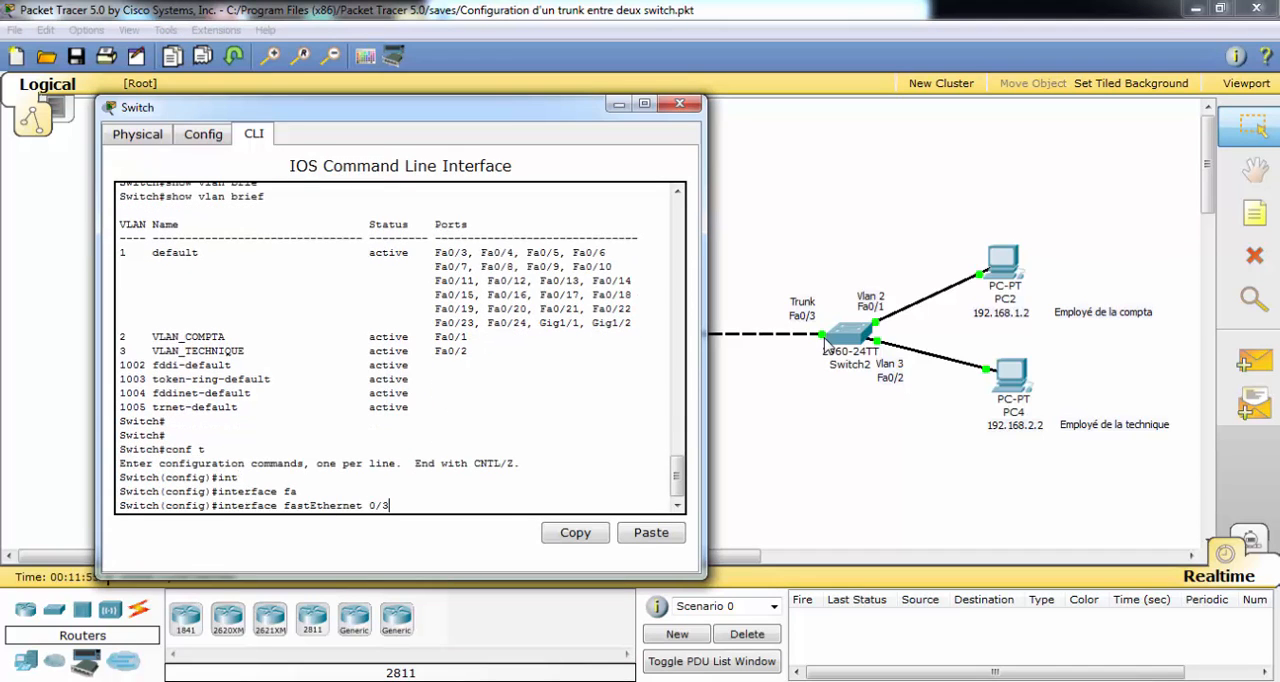
{"action": "key", "text": "Return"}
Set fastEthernet 0/3 to access mode with switchport mode access.
{"action": "type", "text": "swi"}
{"action": "key", "text": "Tab"}
{"action": "type", "text": "mod"}
{"action": "key", "text": "Tab"}
{"action": "type", "text": "ac"}
{"action": "key", "text": "Tab"}
{"action": "key", "text": "Return"}
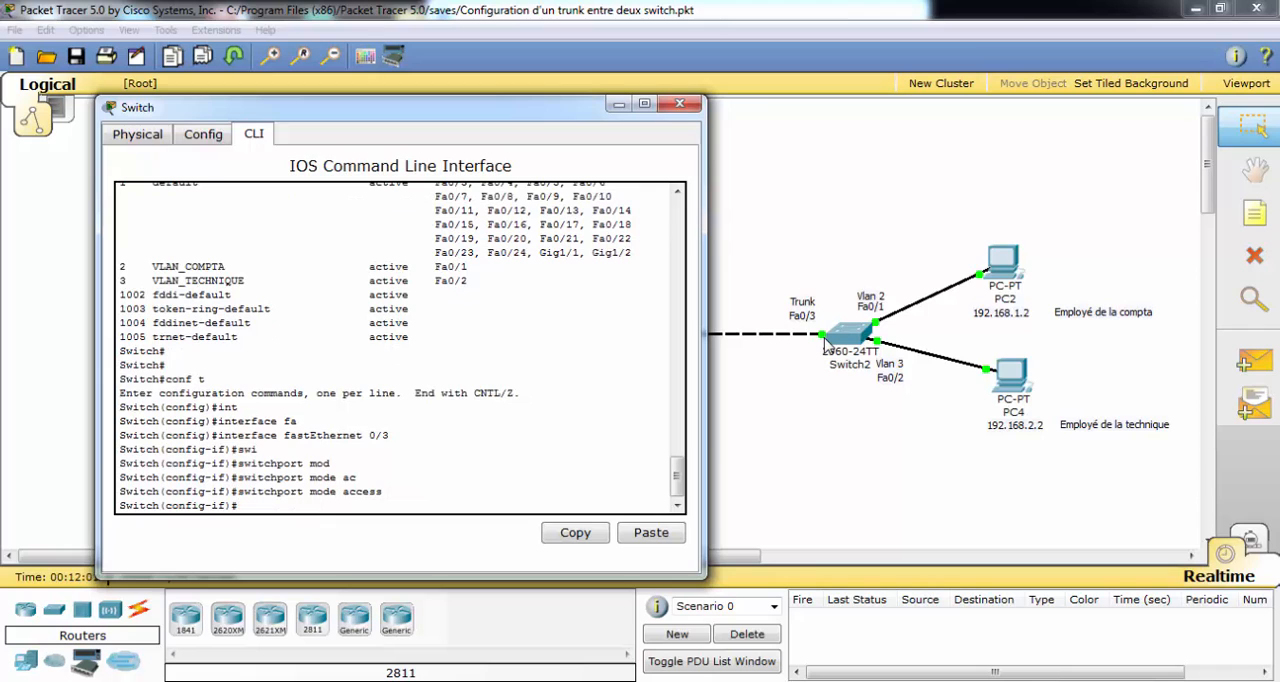
Assign fastEthernet 0/3 to VLAN 2 with switchport access vlan 2.
{"action": "type", "text": "sw"}
{"action": "key", "text": "Tab"}
{"action": "type", "text": "avv"}
{"action": "key", "text": "Tab"}
{"action": "key", "text": "BackSpace"}
{"action": "key", "text": "BackSpace"}
{"action": "type", "text": "ccess"}
{"action": "key", "text": "Tab"}
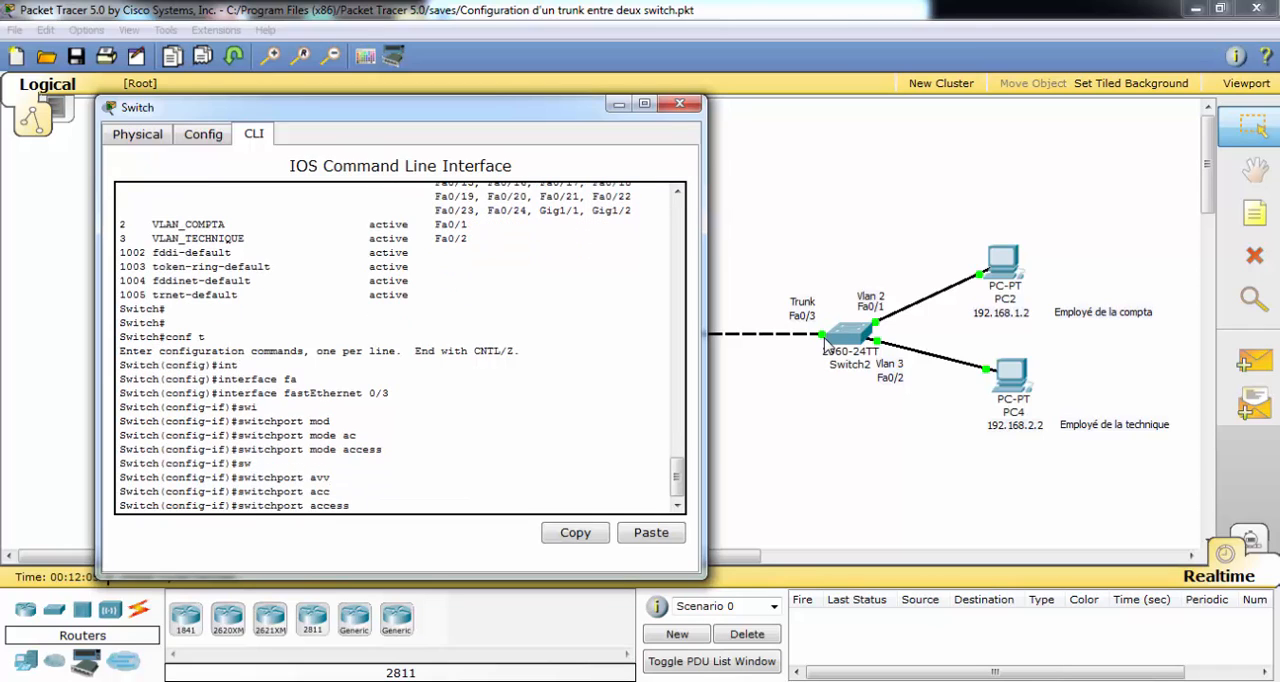
{"action": "type", "text": "vl"}
{"action": "key", "text": "Tab"}
{"action": "type", "text": "2"}
{"action": "key", "text": "Return"}
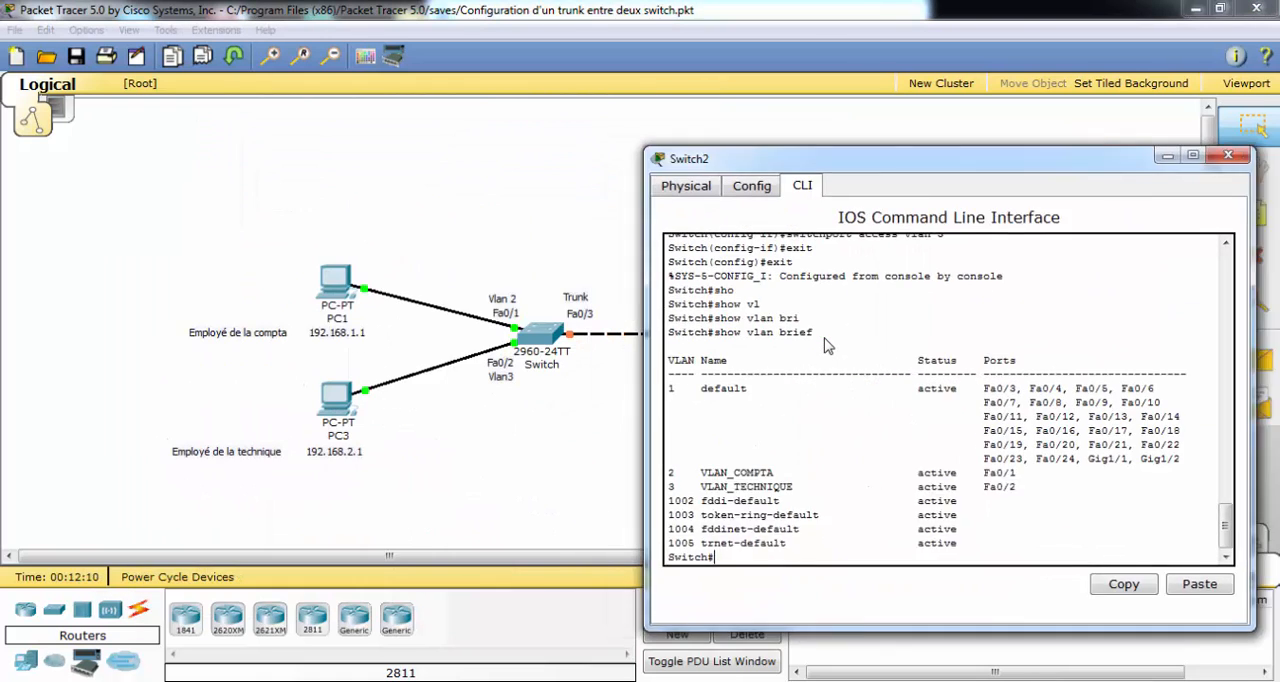
Open the command line of Switch2 and enter global configuration mode.
{"action": "left_click_drag", "start_coordinate": [880, 158], "coordinate": [967, 126]}
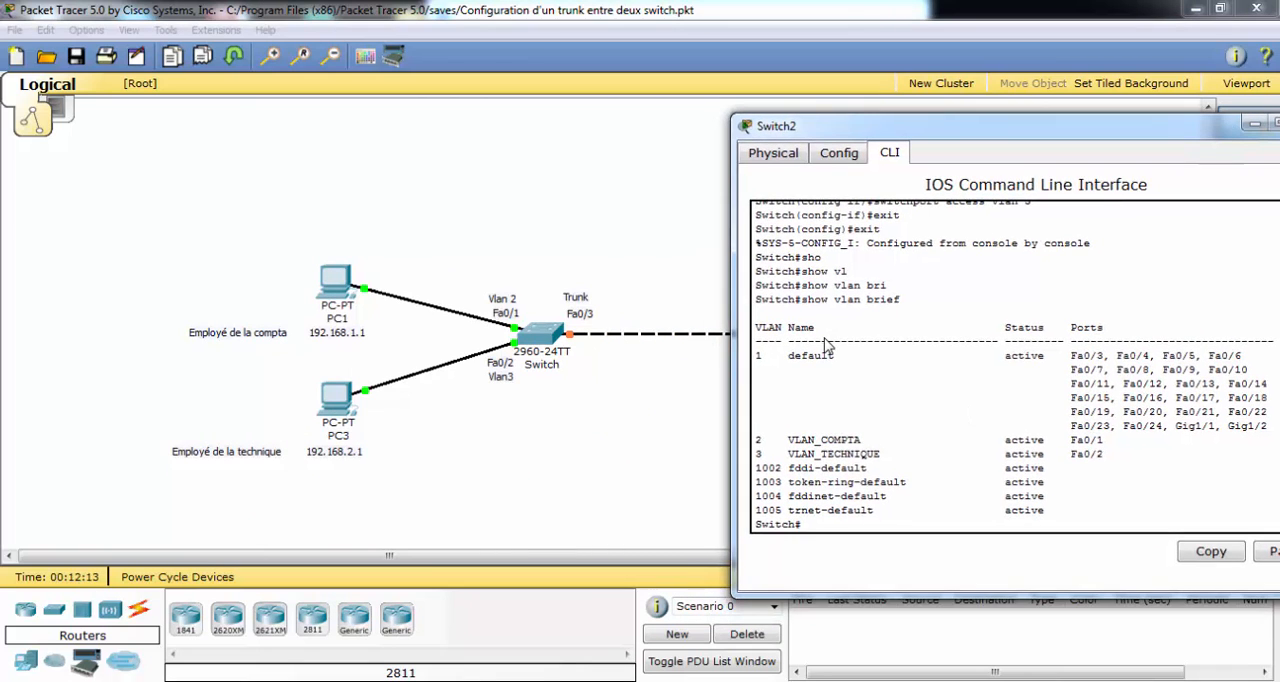
{"action": "type", "text": "conf t"}
{"action": "key", "text": "Return"}
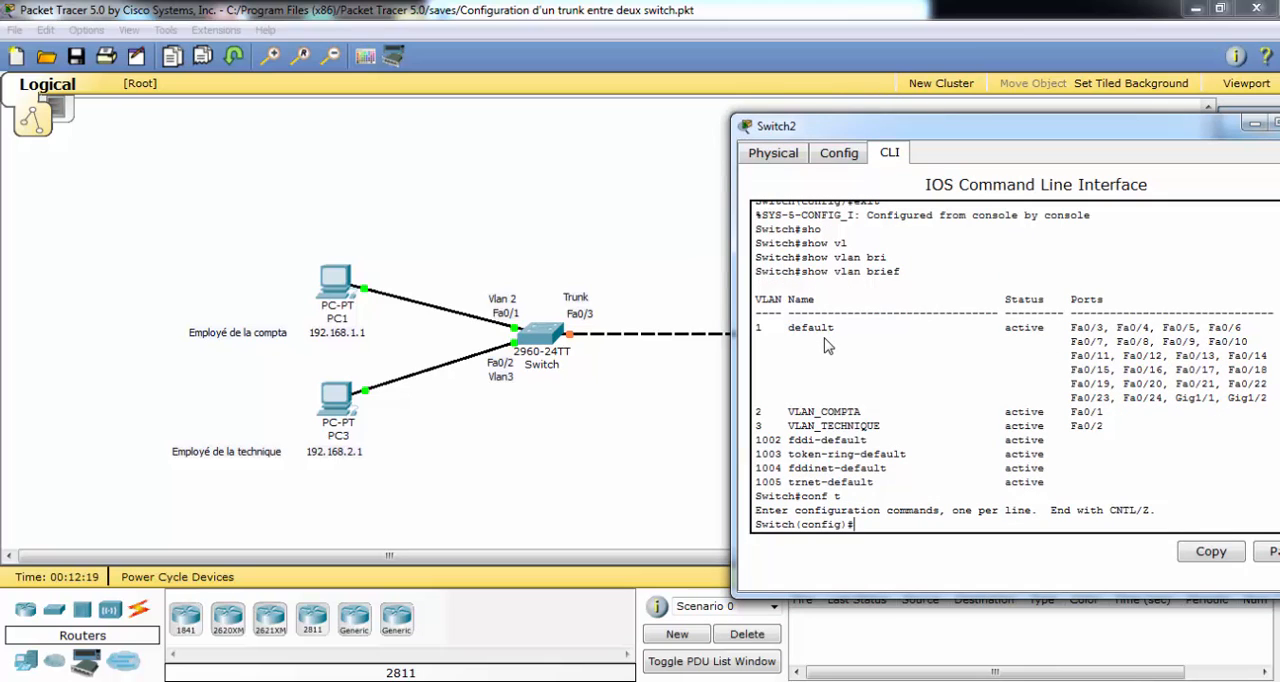
Leave configuration mode on Switch2 and re-enter it with the full configure terminal command.
{"action": "type", "text": "exit"}
{"action": "key", "text": "Return"}
{"action": "type", "text": "coni"}
{"action": "key", "text": "Tab"}
{"action": "key", "text": "BackSpace"}
{"action": "type", "text": "fi"}
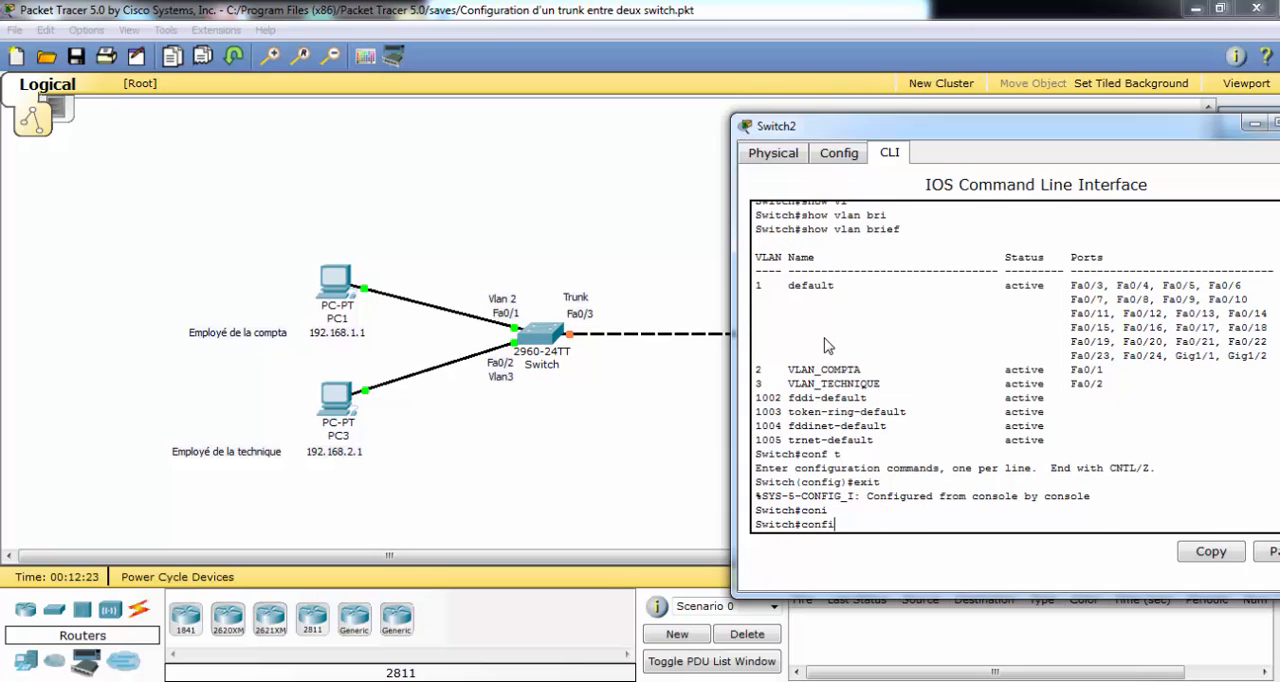
{"action": "key", "text": "Tab"}
{"action": "type", "text": "ter"}
{"action": "key", "text": "Tab"}
{"action": "key", "text": "Return"}
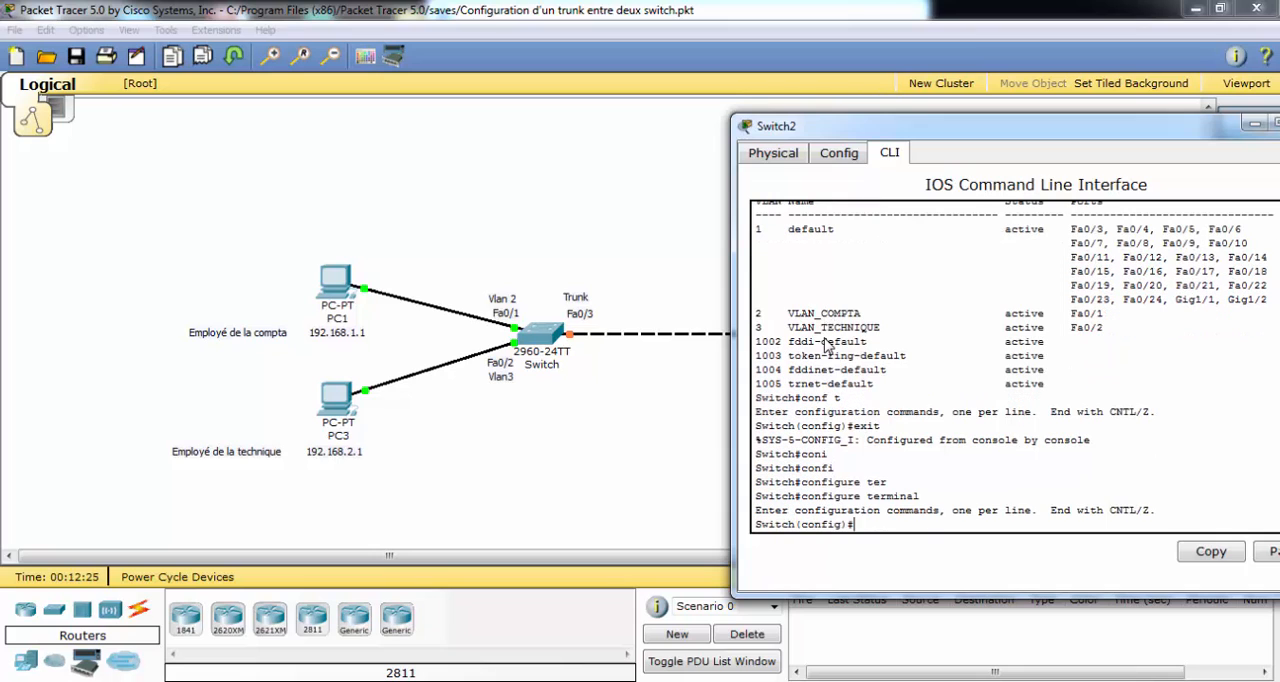
Enter interface configuration for fastEthernet 0/3 on Switch2.
{"action": "type", "text": "swi"}
{"action": "key", "text": "BackSpace"}
{"action": "key", "text": "BackSpace"}
{"action": "key", "text": "BackSpace"}
{"action": "type", "text": "int"}
{"action": "key", "text": "Tab"}
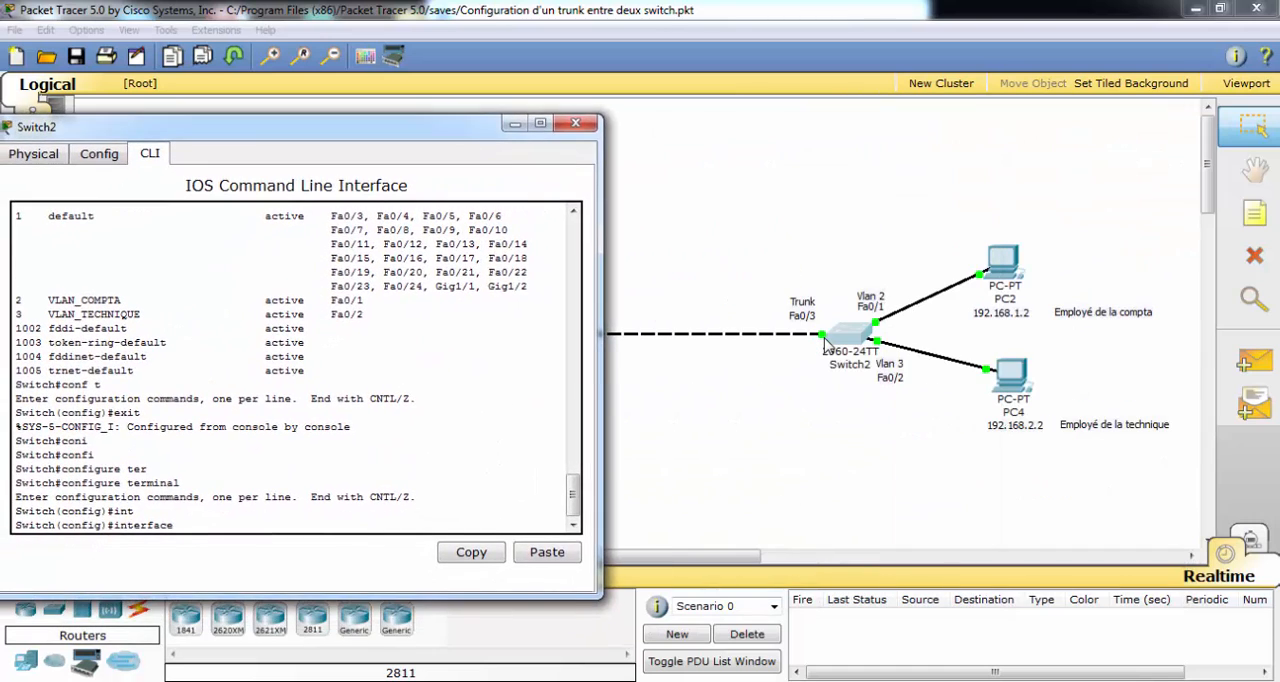
{"action": "type", "text": "fa"}
{"action": "key", "text": "Tab"}
{"action": "type", "text": "0/3"}
{"action": "key", "text": "Return"}
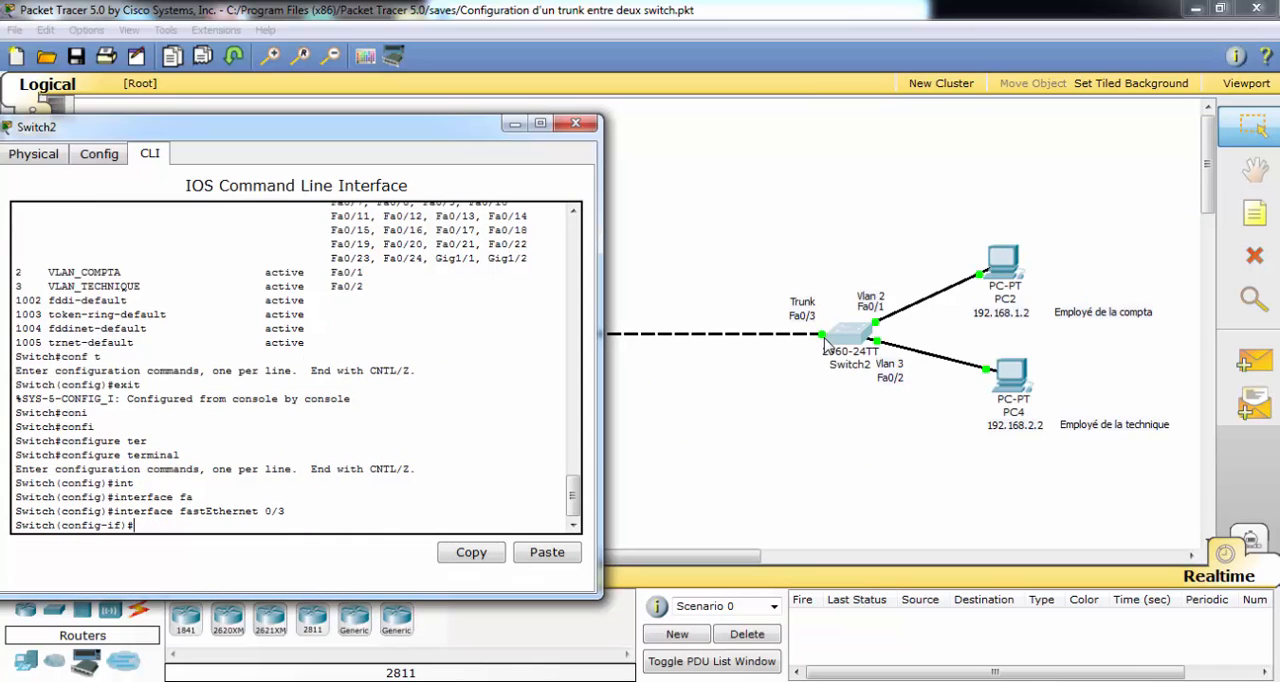
Set fastEthernet 0/3 on Switch2 to access mode with switchport mode access.
{"action": "type", "text": "swi"}
{"action": "key", "text": "Tab"}
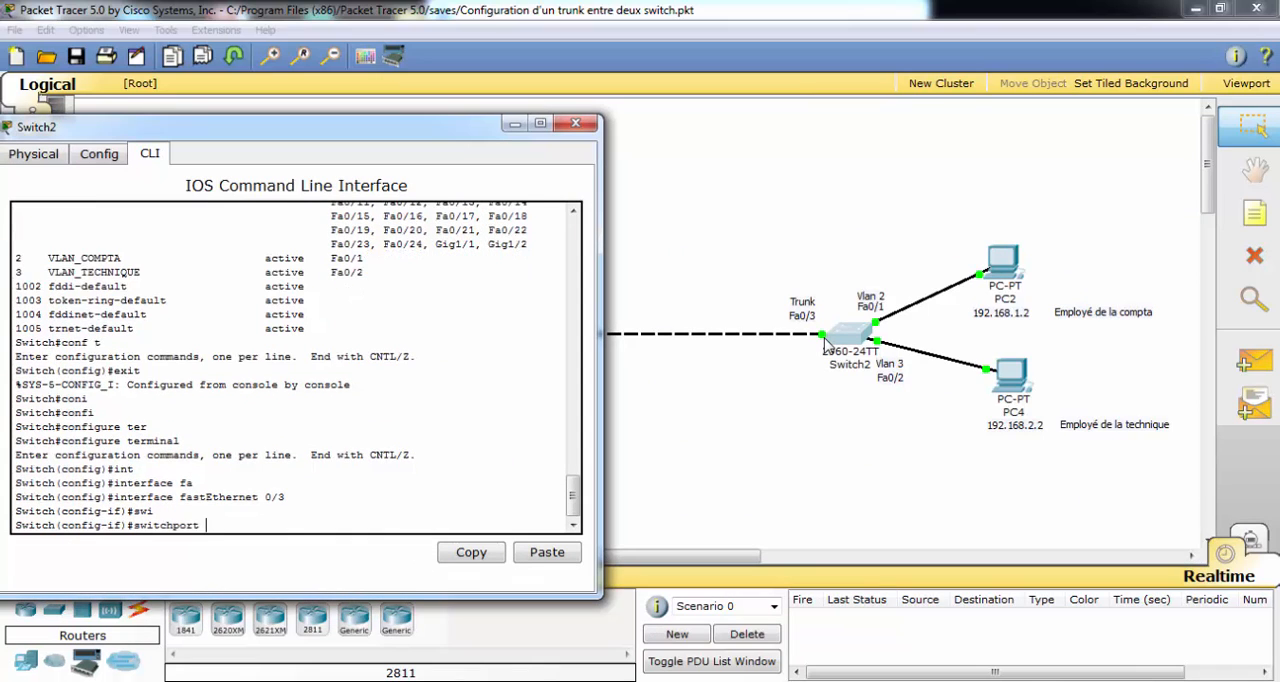
{"action": "type", "text": "mod"}
{"action": "key", "text": "Tab"}
{"action": "type", "text": "acc"}
{"action": "key", "text": "Tab"}
{"action": "key", "text": "Return"}
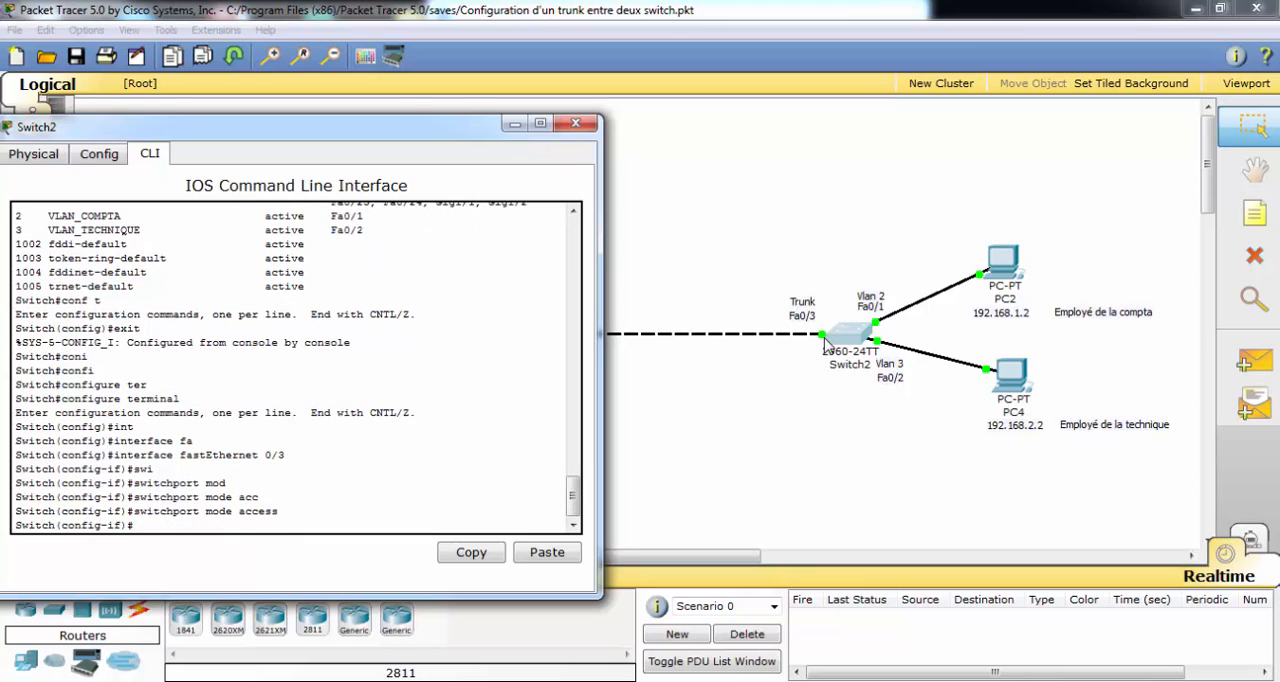
Assign fastEthernet 0/3 on Switch2 to VLAN 2 with switchport access vlan 2, and exit interface configuration mode.
{"action": "type", "text": "swi"}
{"action": "key", "text": "Tab"}
{"action": "type", "text": "acc"}
{"action": "key", "text": "Tab"}
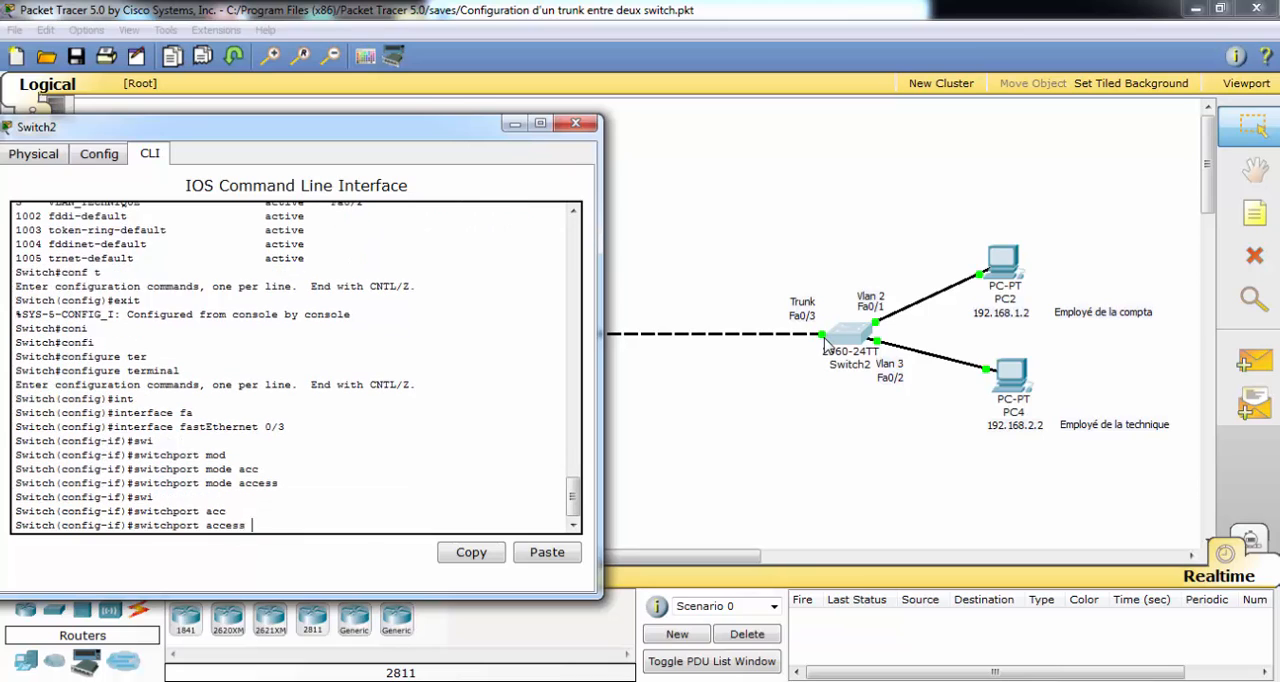
{"action": "type", "text": "vl"}
{"action": "key", "text": "Tab"}
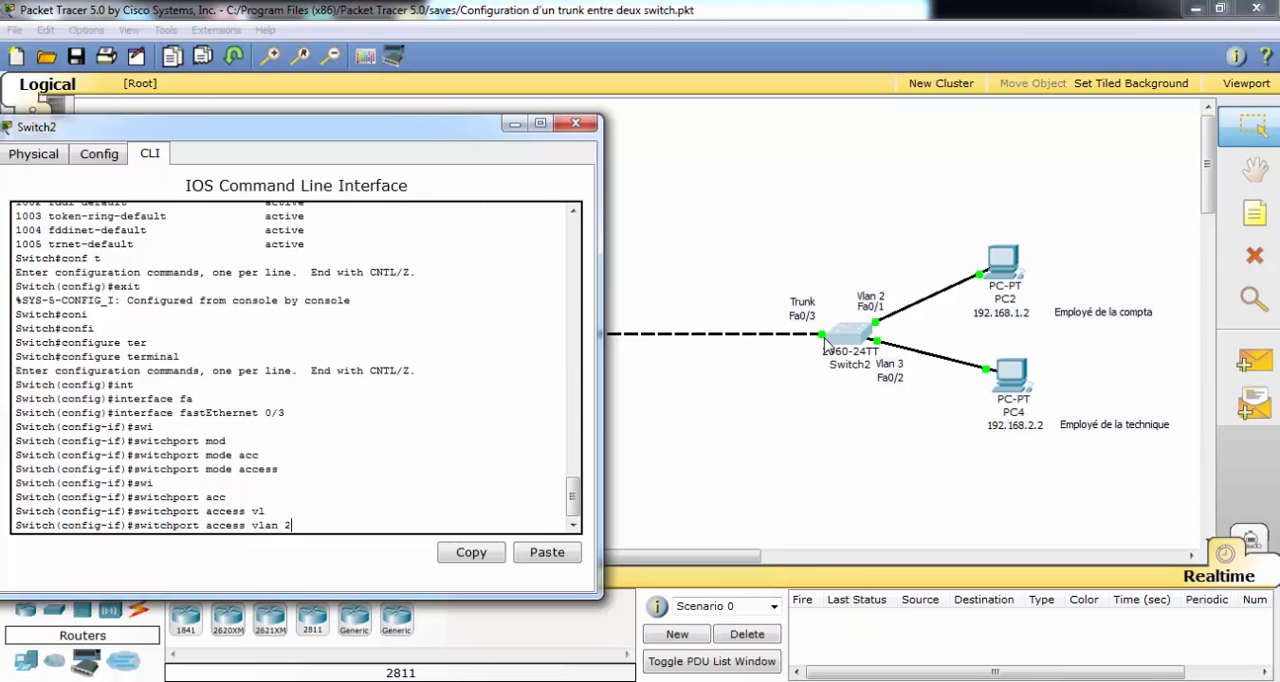
{"action": "type", "text": "2"}
{"action": "key", "text": "Return"}
{"action": "type", "text": "exit"}
{"action": "key", "text": "Return"}
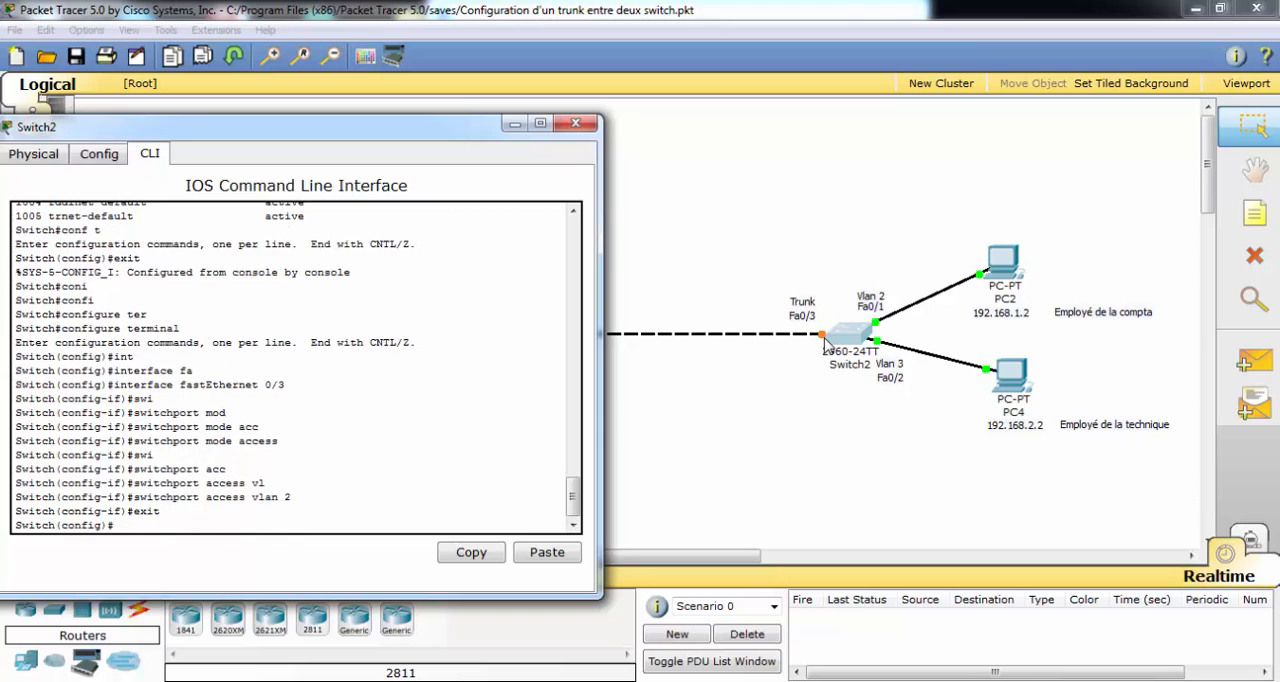
{"action": "left_click", "coordinate": [826, 343]}
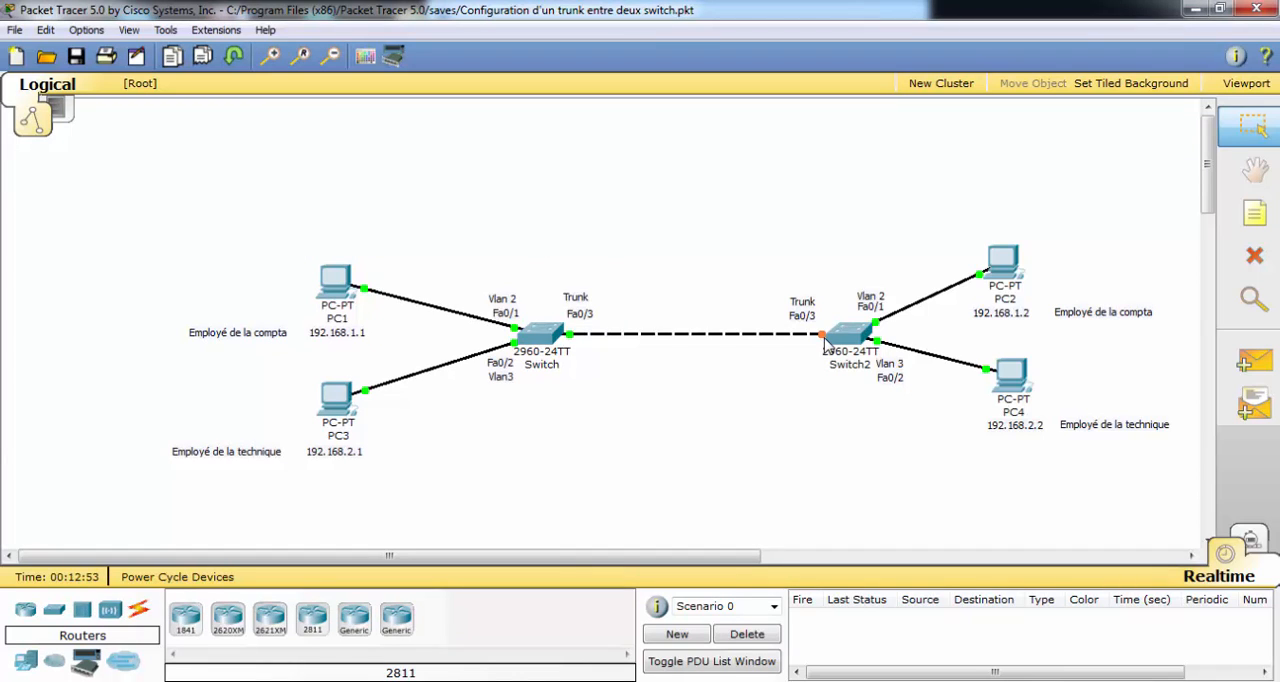
Alternate twice between simulation and realtime mode to speed up the convergence of the link between the switches.
{"action": "key", "text": "shift+s"}
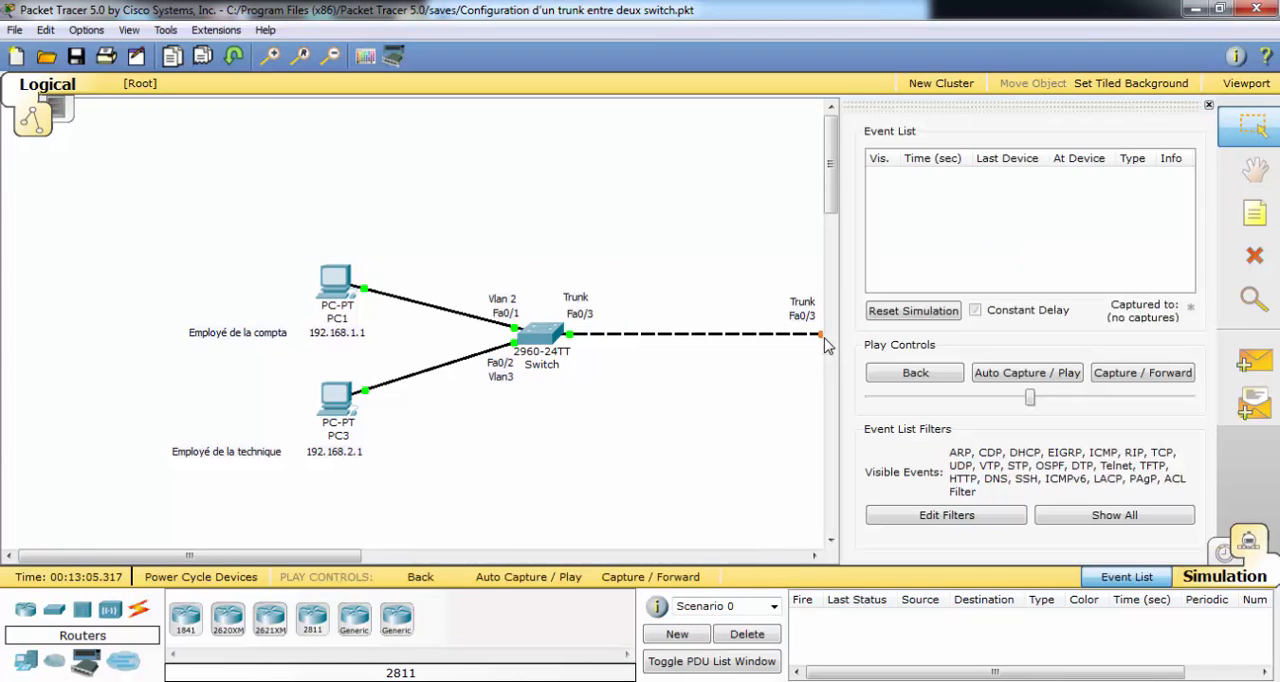
{"action": "key", "text": "shift+r"}
{"action": "key", "text": "shift+s"}
{"action": "key", "text": "shift+r"}
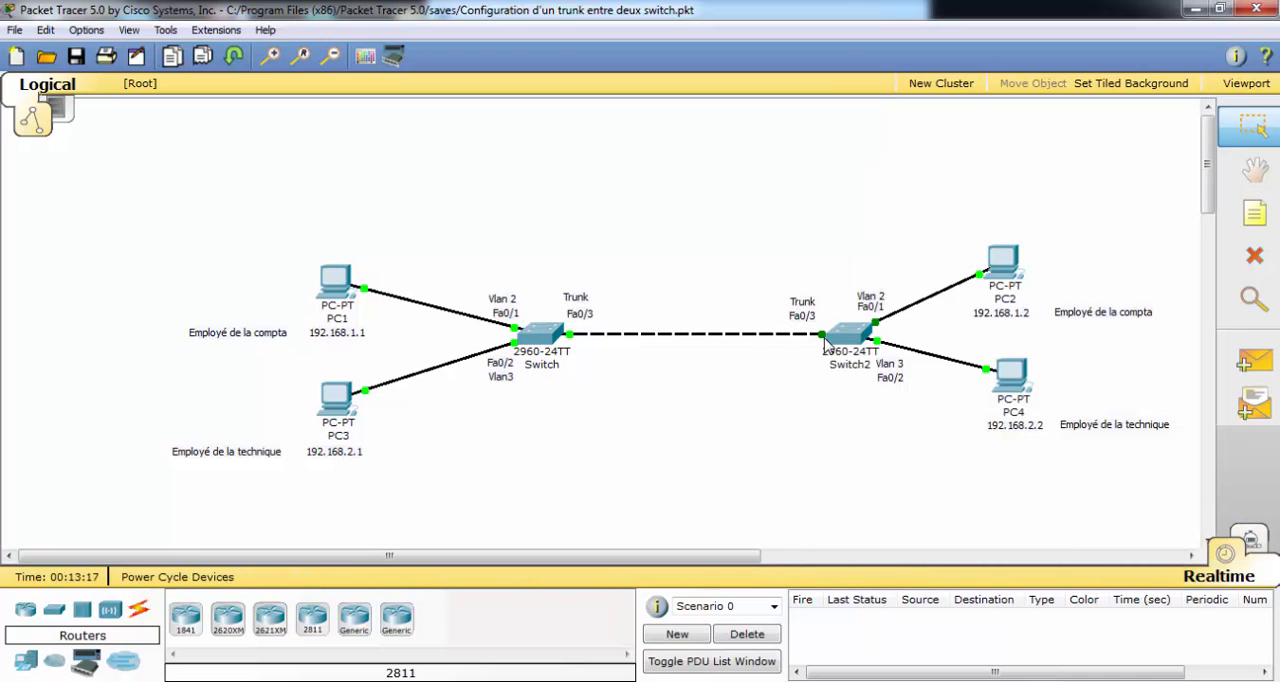
Ping PC2 at 192.168.1.2 from PC1's command prompt to test connectivity within VLAN 2.
{"action": "left_click", "coordinate": [336, 282]}
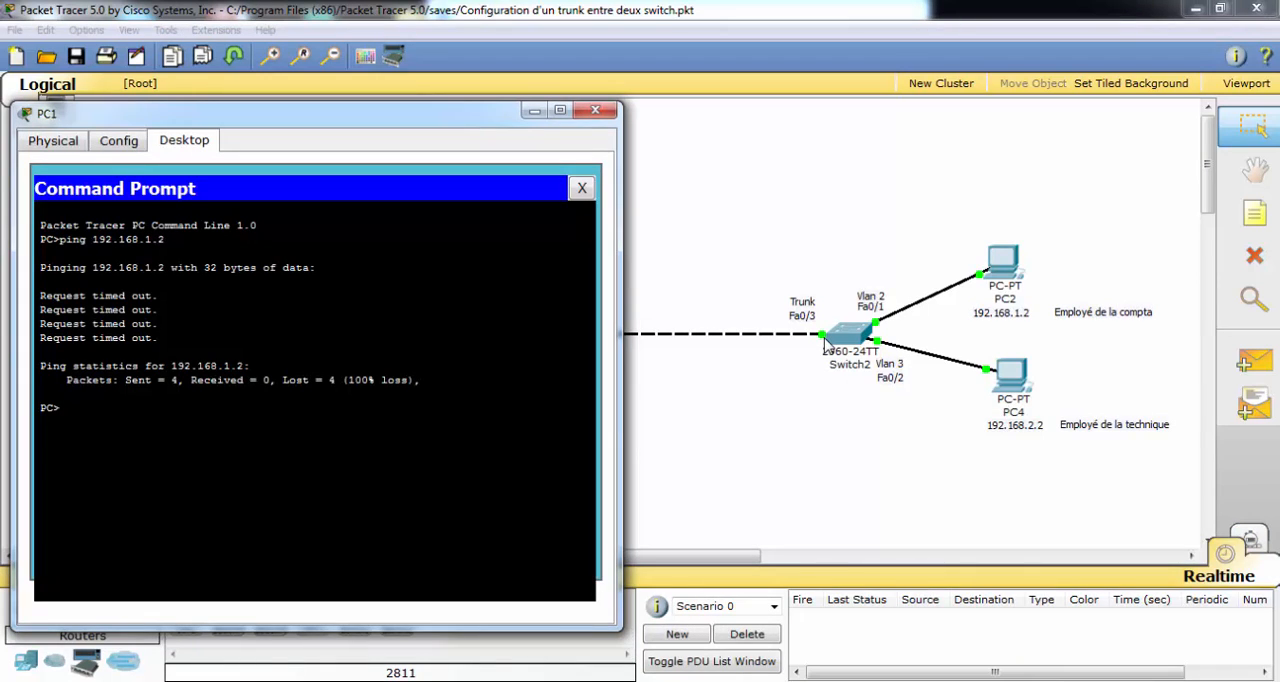
{"action": "key", "text": "Up"}
{"action": "key", "text": "Up"}
{"action": "key", "text": "Return"}
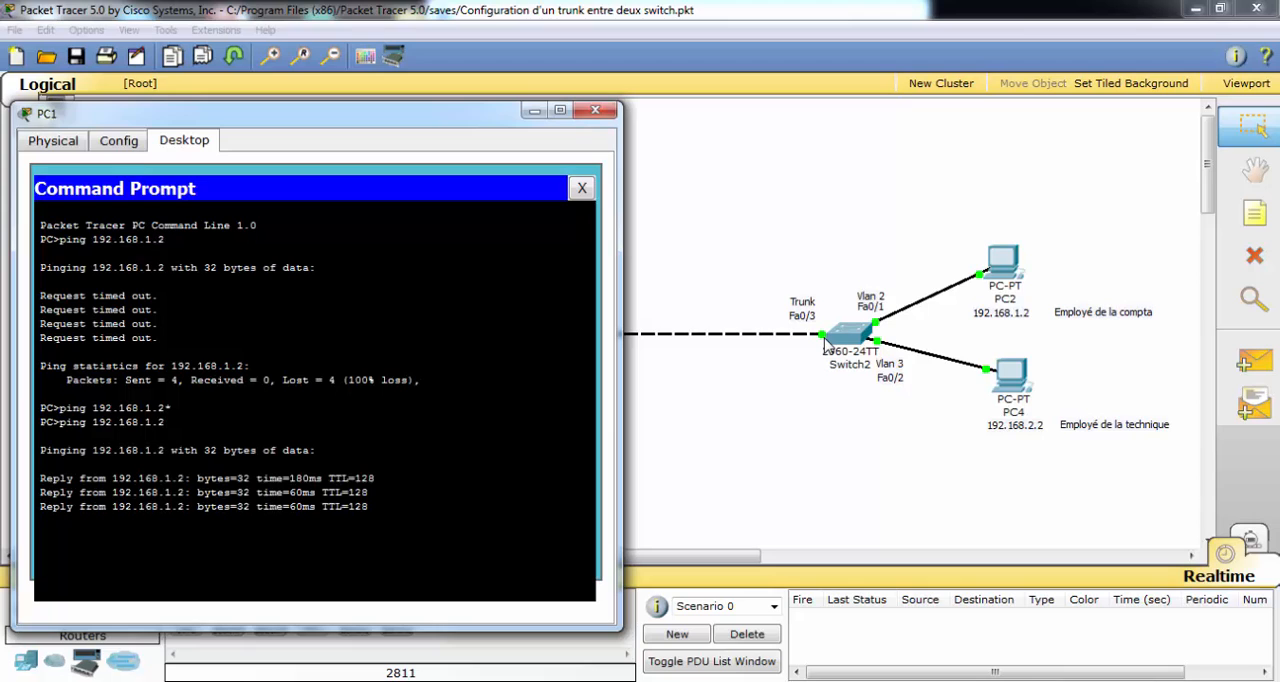
{"action": "left_click", "coordinate": [826, 343]}
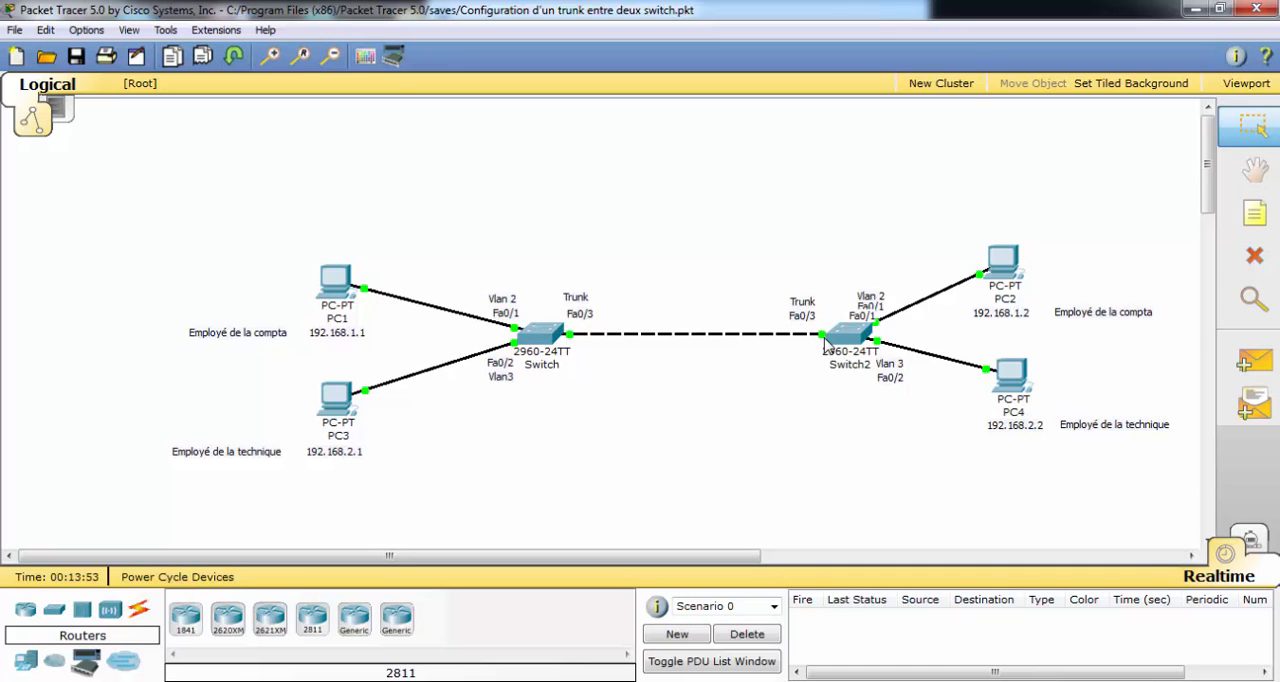
Ping PC4 at 192.168.2.2 from PC3's command prompt to test connectivity within VLAN 3.
{"action": "left_click", "coordinate": [336, 397]}
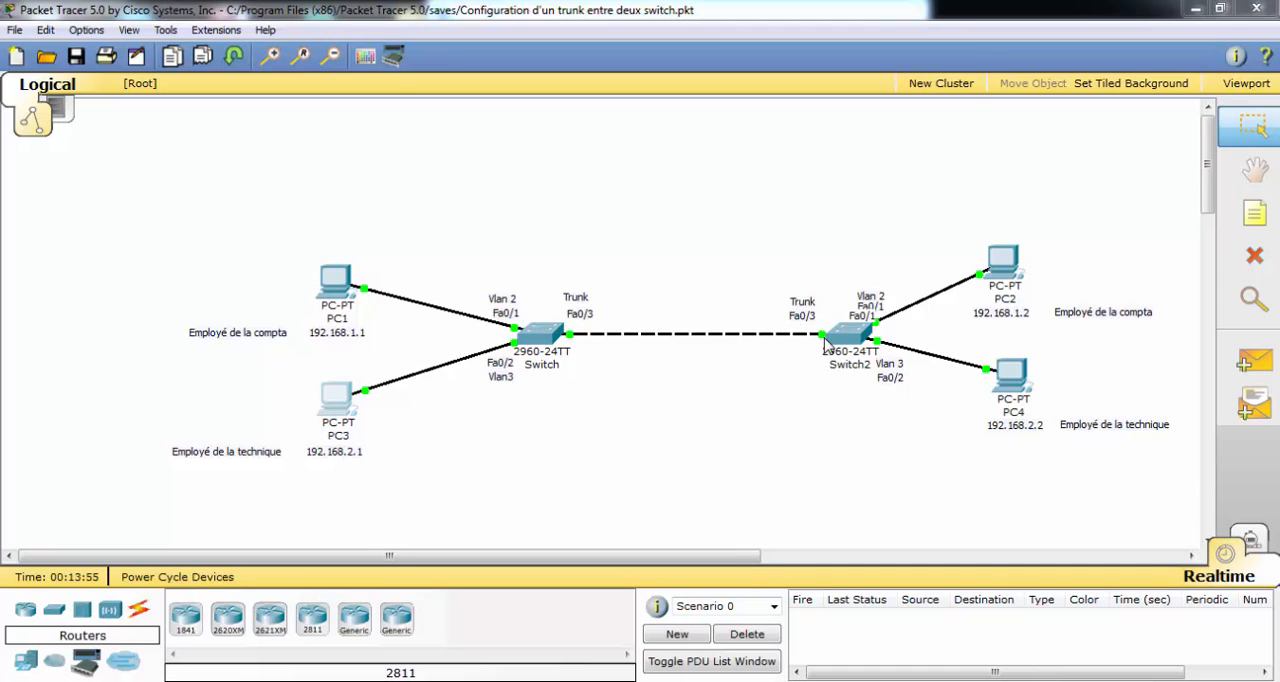
{"action": "left_click_drag", "start_coordinate": [470, 177], "coordinate": [283, 136]}
{"action": "left_click", "coordinate": [401, 253]}
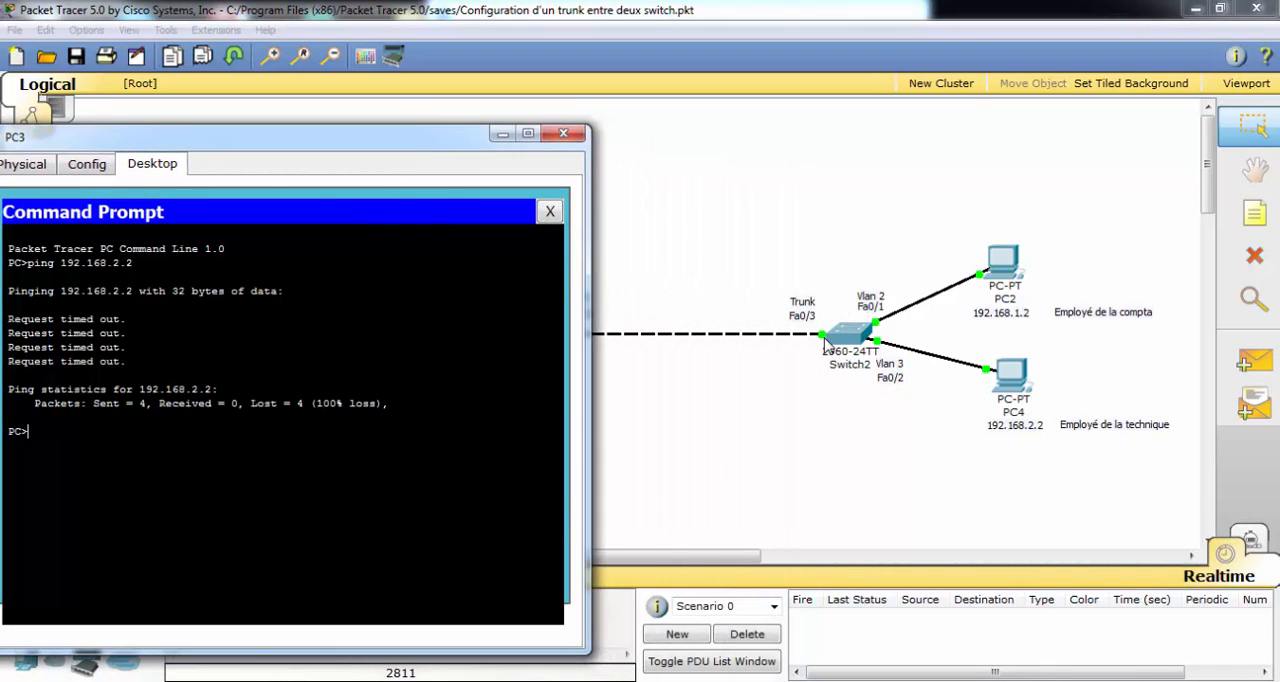
{"action": "key", "text": "Up"}
{"action": "key", "text": "Return"}
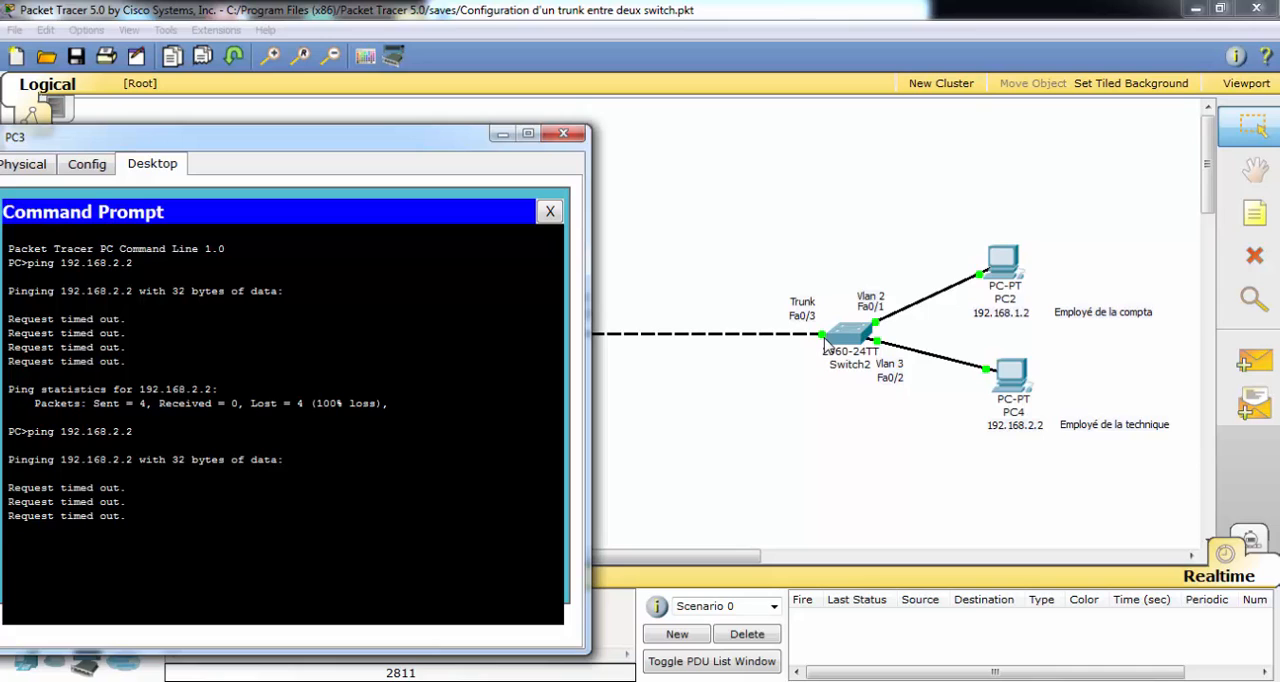
{"action": "left_click", "coordinate": [563, 133]}
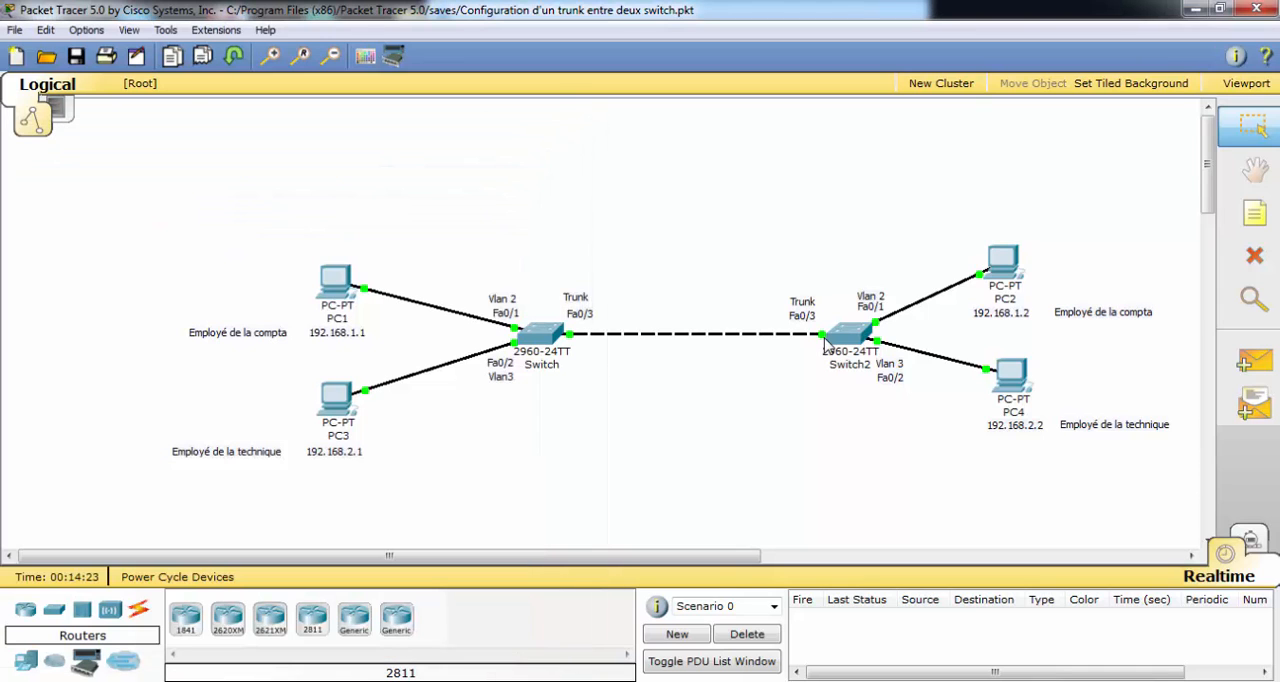
In the first switch's command line, exit interface configuration and re-enter it for fastEthernet 0/3.
{"action": "type", "text": "exit"}
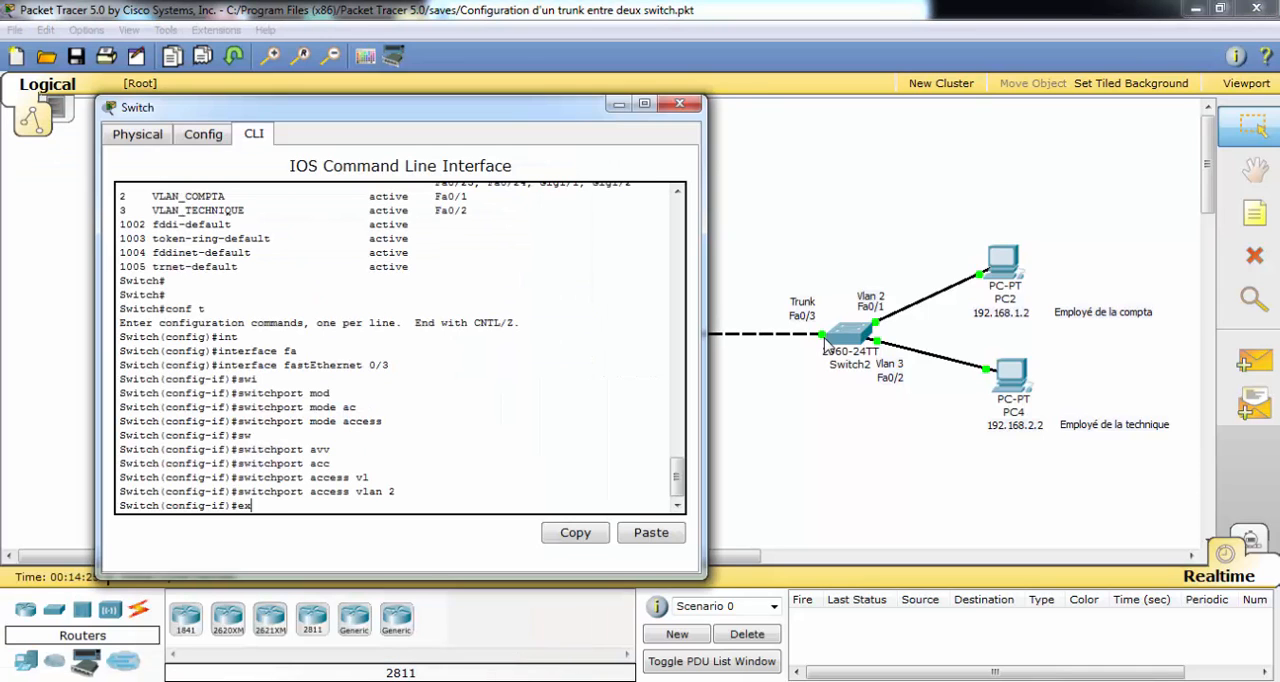
{"action": "key", "text": "Return"}
{"action": "type", "text": "interface"}
{"action": "key", "text": "Tab"}
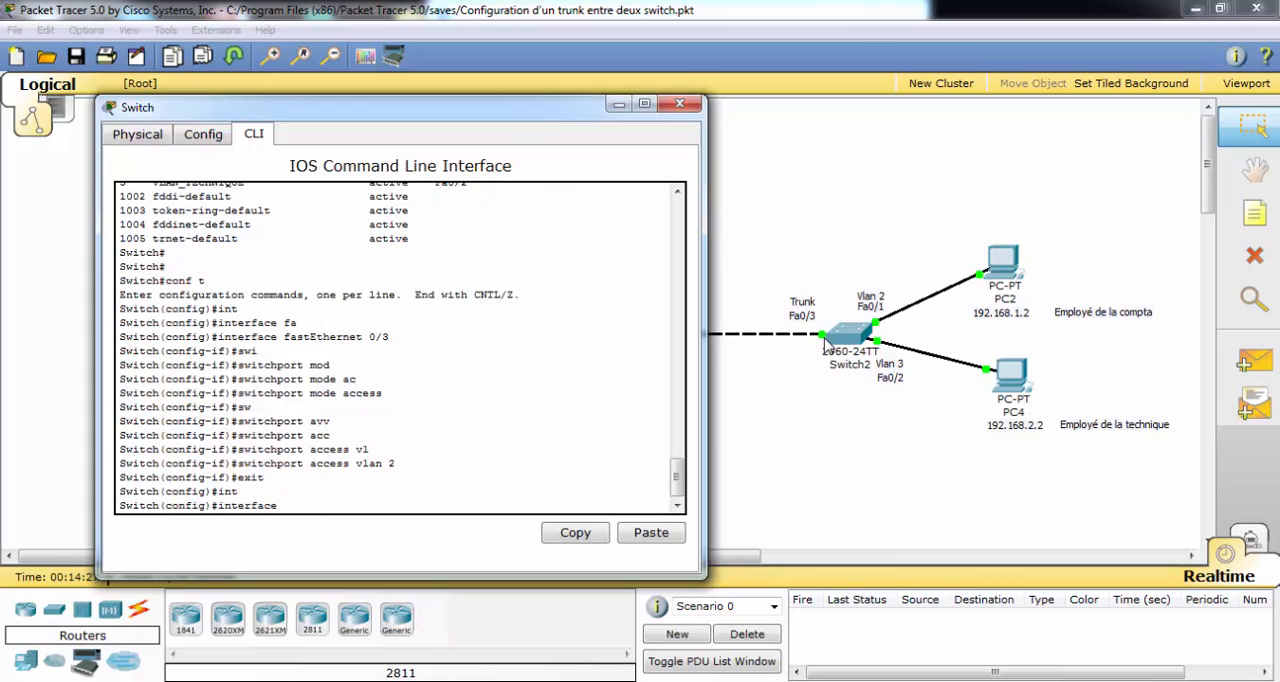
{"action": "type", "text": "fa"}
{"action": "key", "text": "Tab"}
{"action": "type", "text": "0/3"}
{"action": "key", "text": "Return"}
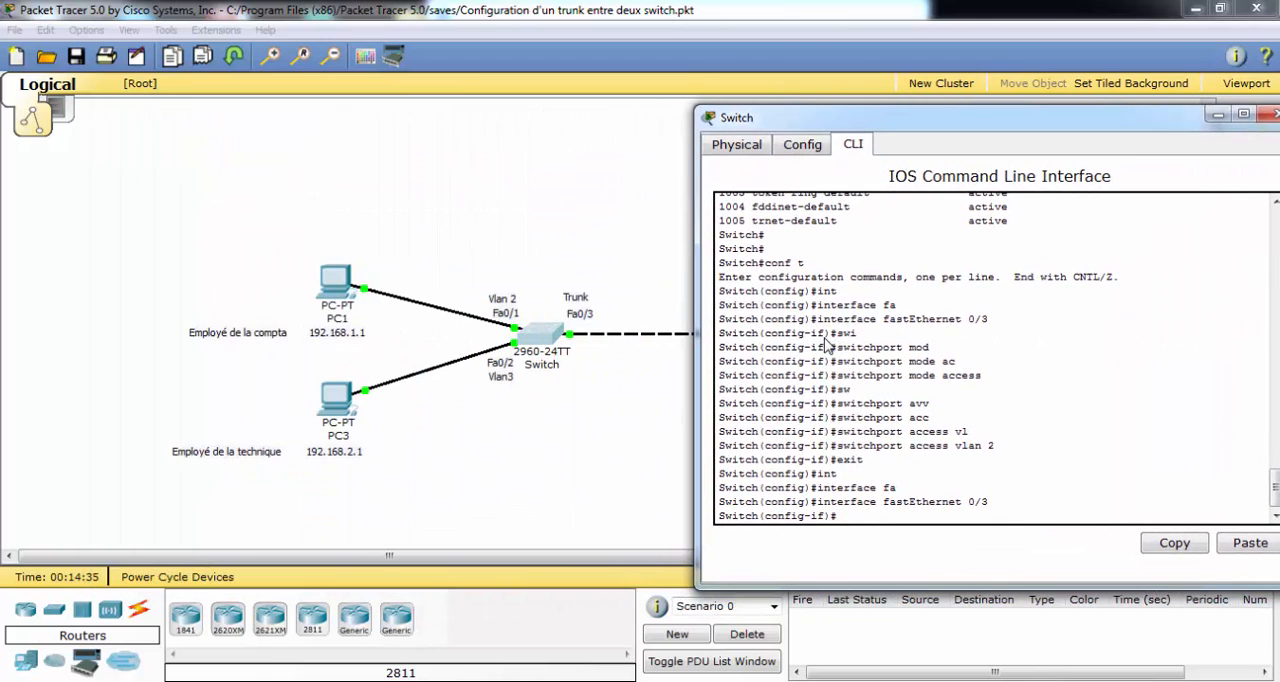
Set fastEthernet 0/3 on the first switch to trunk mode with switchport mode trunk.
{"action": "type", "text": "swi"}
{"action": "key", "text": "Tab"}
{"action": "type", "text": "mod"}
{"action": "key", "text": "Tab"}
{"action": "type", "text": "tr"}
{"action": "key", "text": "Tab"}
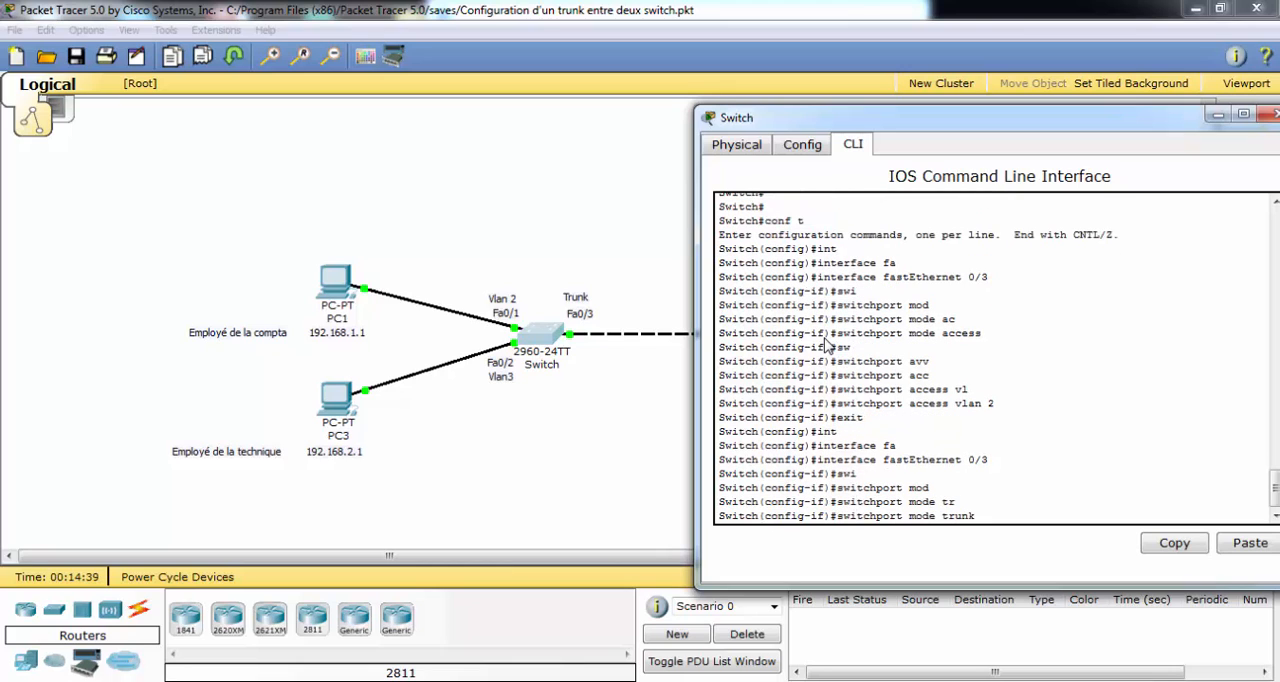
{"action": "key", "text": "Return"}
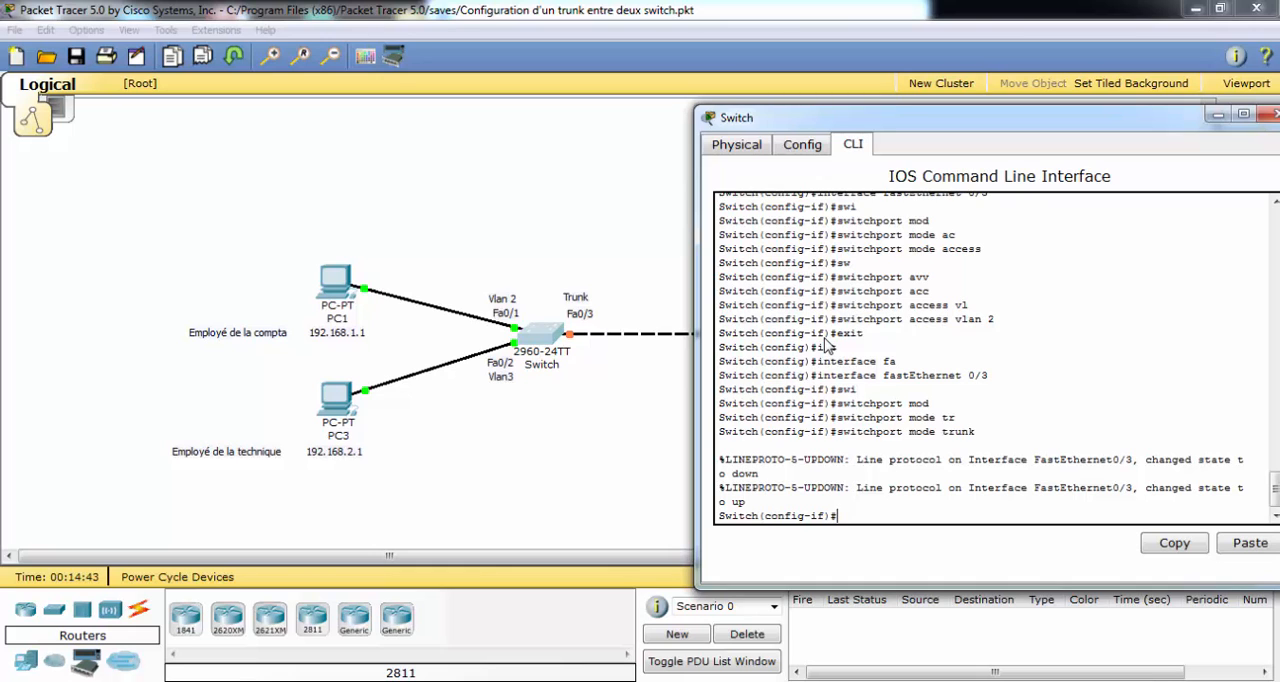
{"action": "left_click", "coordinate": [1218, 115]}
Open Switch2's command line and enter interface configuration for fastEthernet 0/3.
{"action": "left_click", "coordinate": [832, 339]}
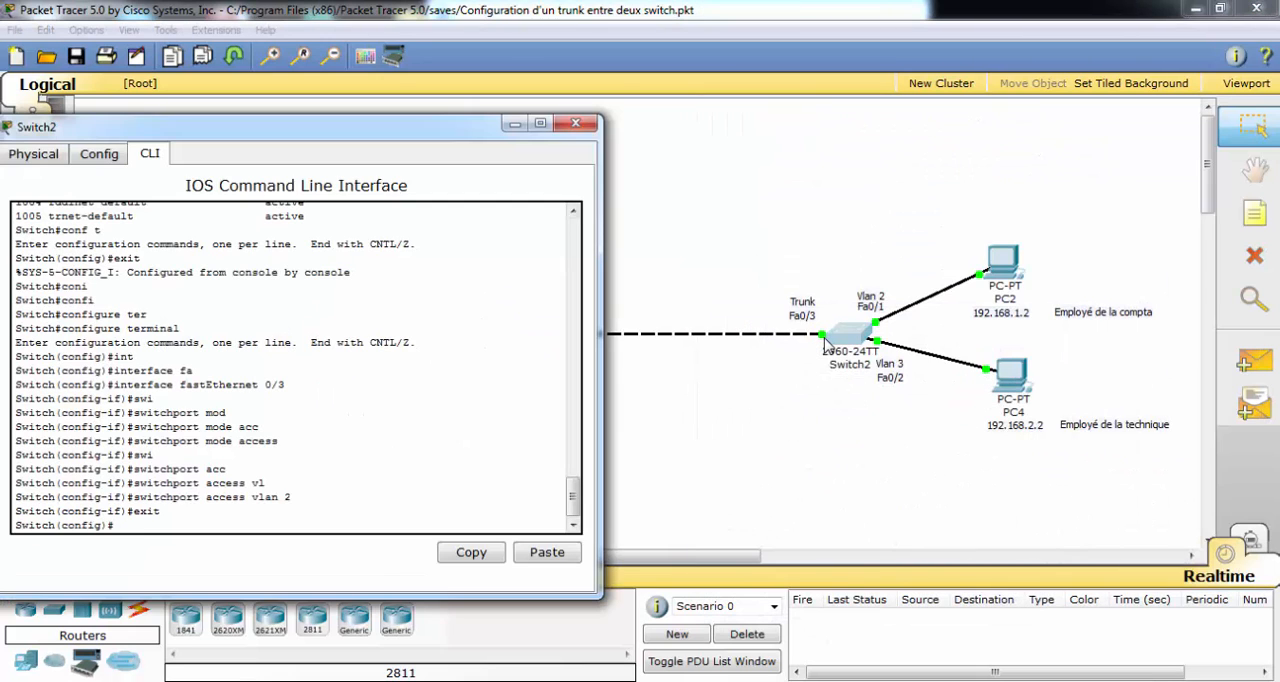
{"action": "type", "text": "e"}
{"action": "key", "text": "BackSpace"}
{"action": "type", "text": "interface f"}
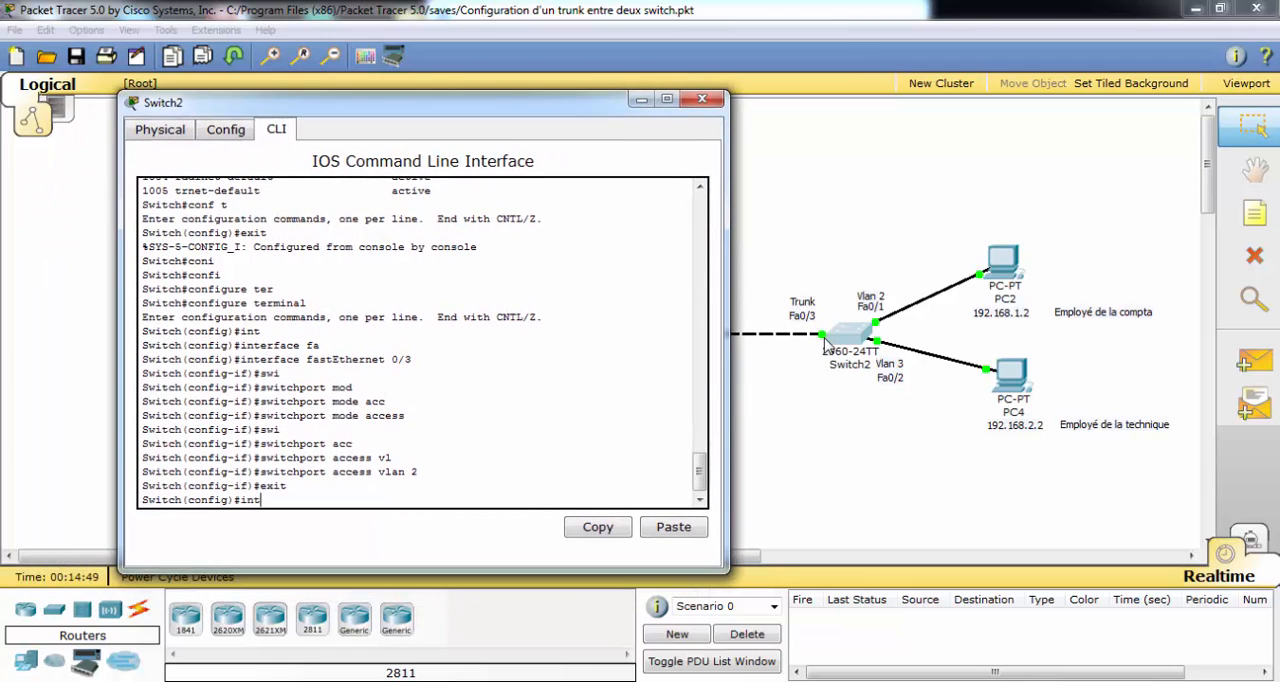
{"action": "key", "text": "Tab"}
{"action": "type", "text": "f"}
{"action": "key", "text": "Tab"}
{"action": "type", "text": "0/3"}
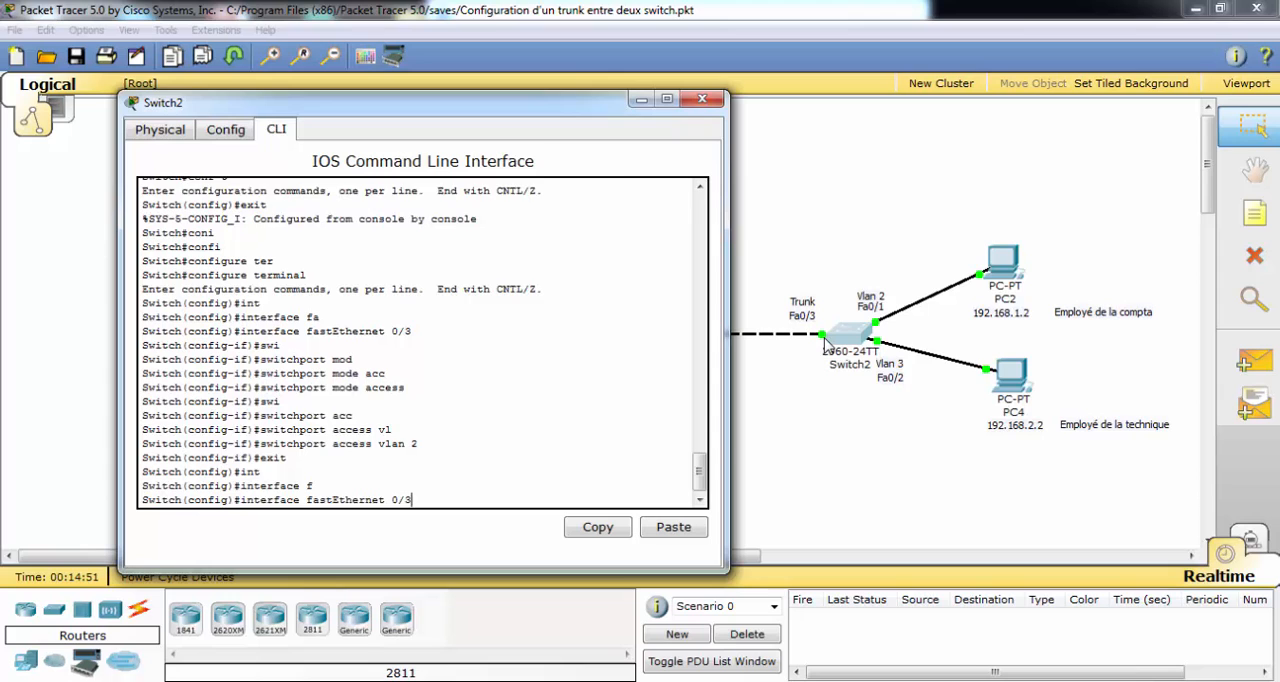
{"action": "key", "text": "Return"}
Set fastEthernet 0/3 on Switch2 to trunk mode with switchport mode trunk, and exit interface configuration.
{"action": "type", "text": "swi"}
{"action": "key", "text": "Tab"}
{"action": "type", "text": "mod"}
{"action": "key", "text": "Tab"}
{"action": "type", "text": "tru"}
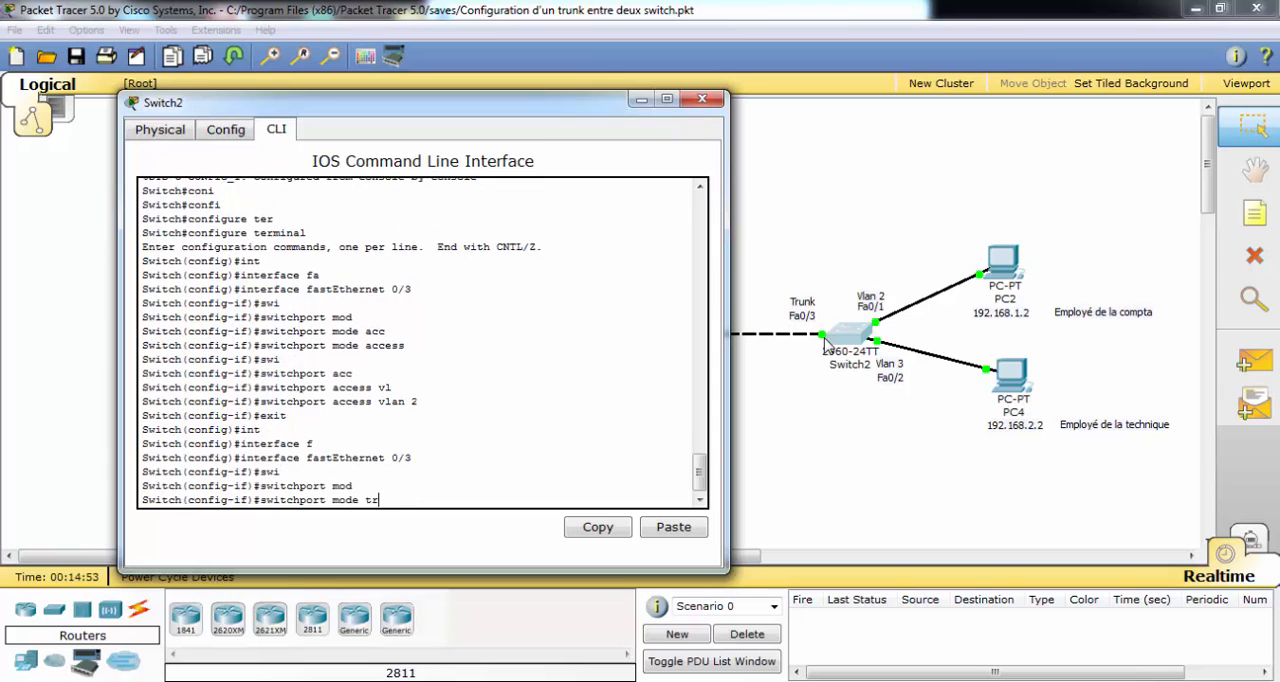
{"action": "key", "text": "Tab"}
{"action": "key", "text": "Return"}
{"action": "type", "text": "exit"}
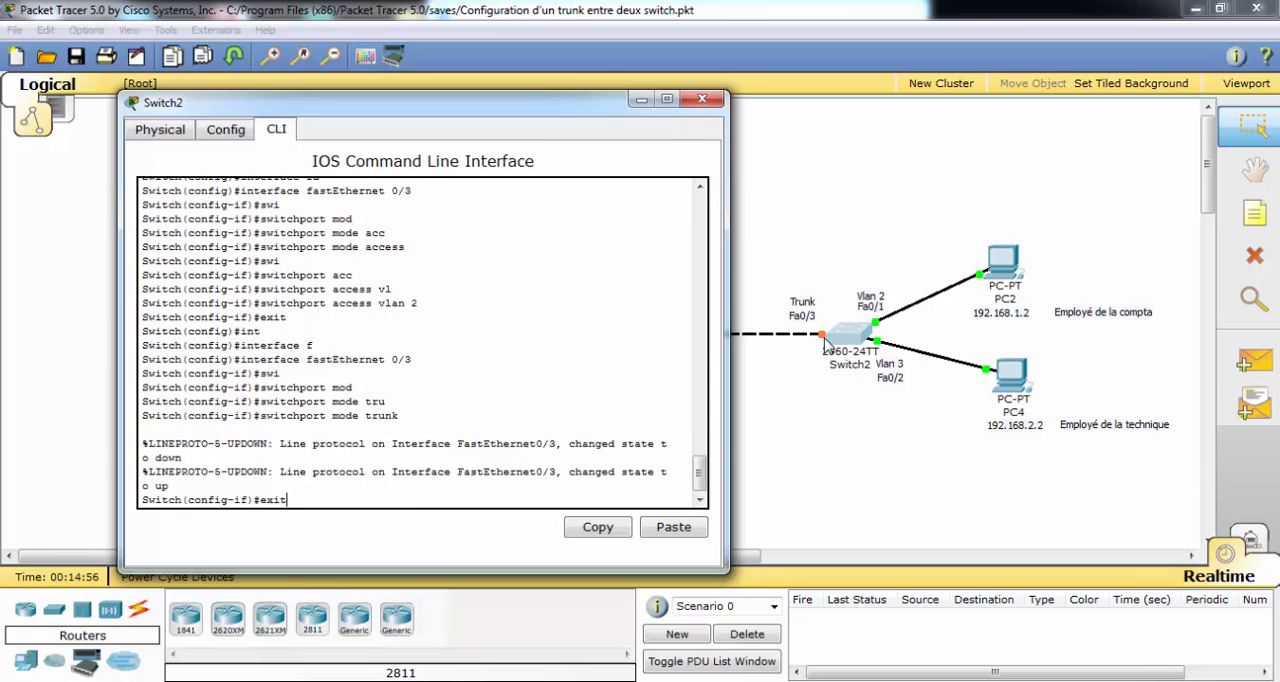
{"action": "key", "text": "Return"}
{"action": "left_click", "coordinate": [826, 343]}
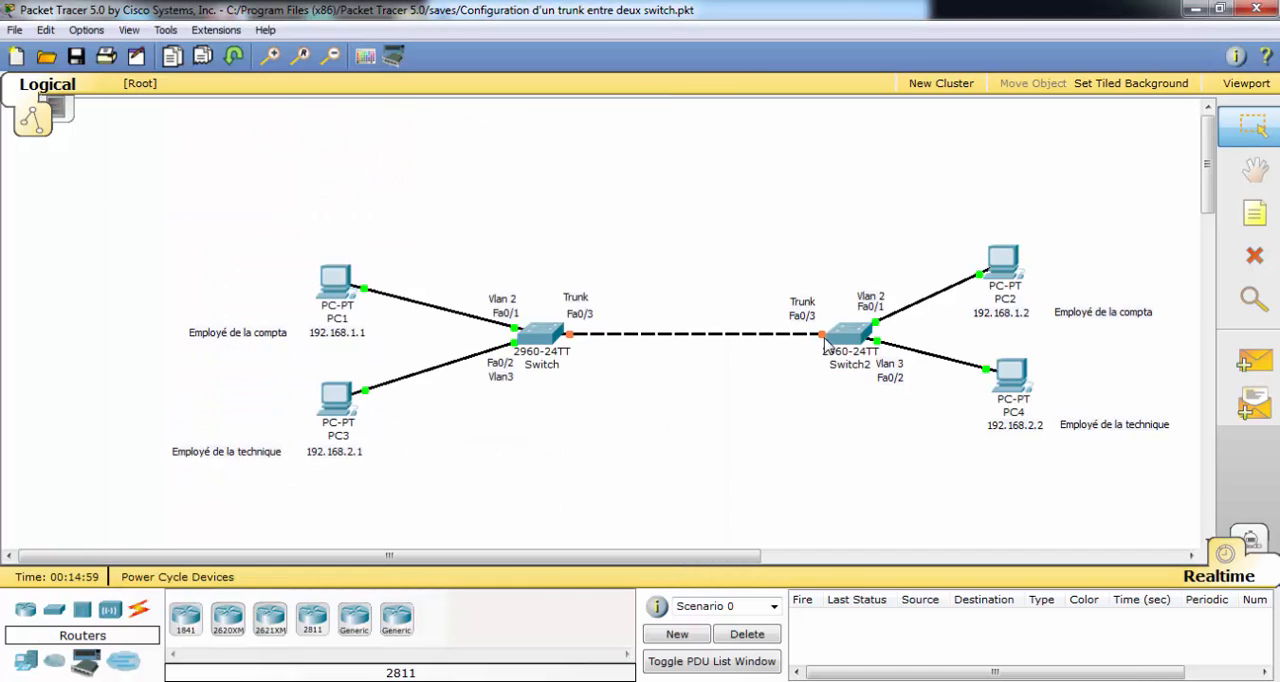
Retest VLAN 3 connectivity over the trunk by pinging 192.168.2.2 from PC3's command prompt.
{"action": "left_click", "coordinate": [336, 393]}
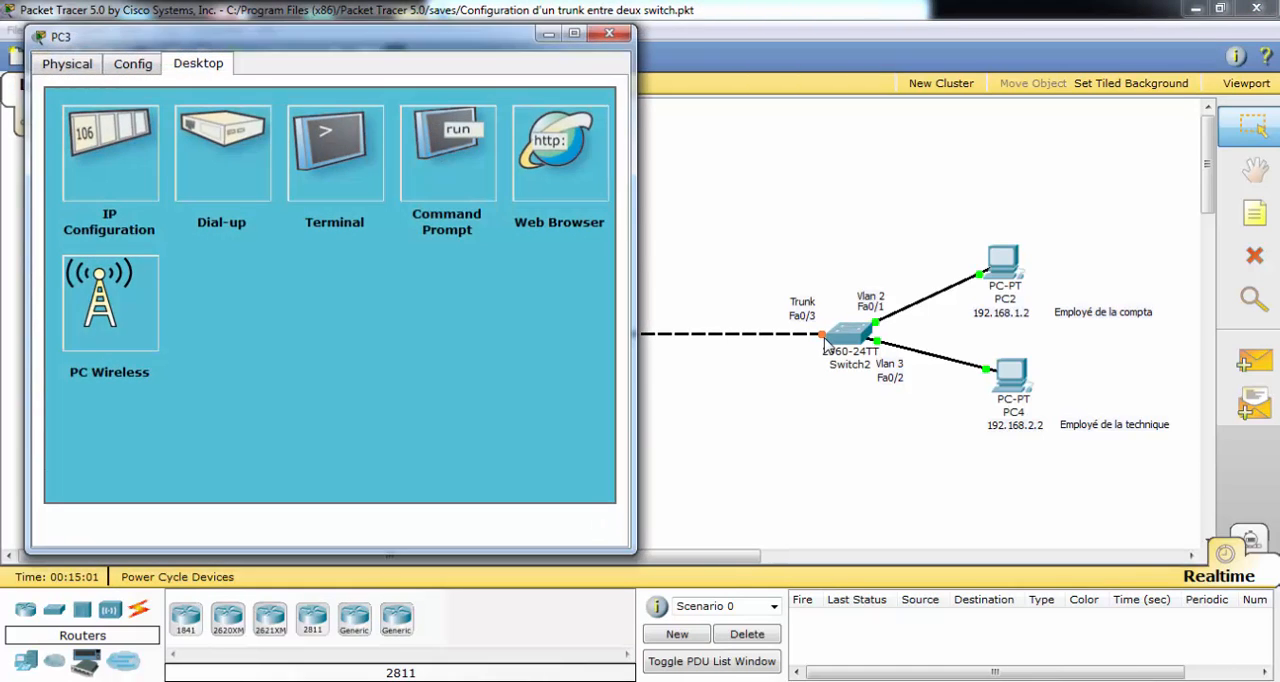
{"action": "left_click", "coordinate": [449, 142]}
{"action": "mouse_move", "coordinate": [336, 37]}
{"action": "left_mouse_down"}
{"action": "mouse_move", "coordinate": [276, 31]}
{"action": "mouse_move", "coordinate": [330, 28]}
{"action": "left_mouse_up"}
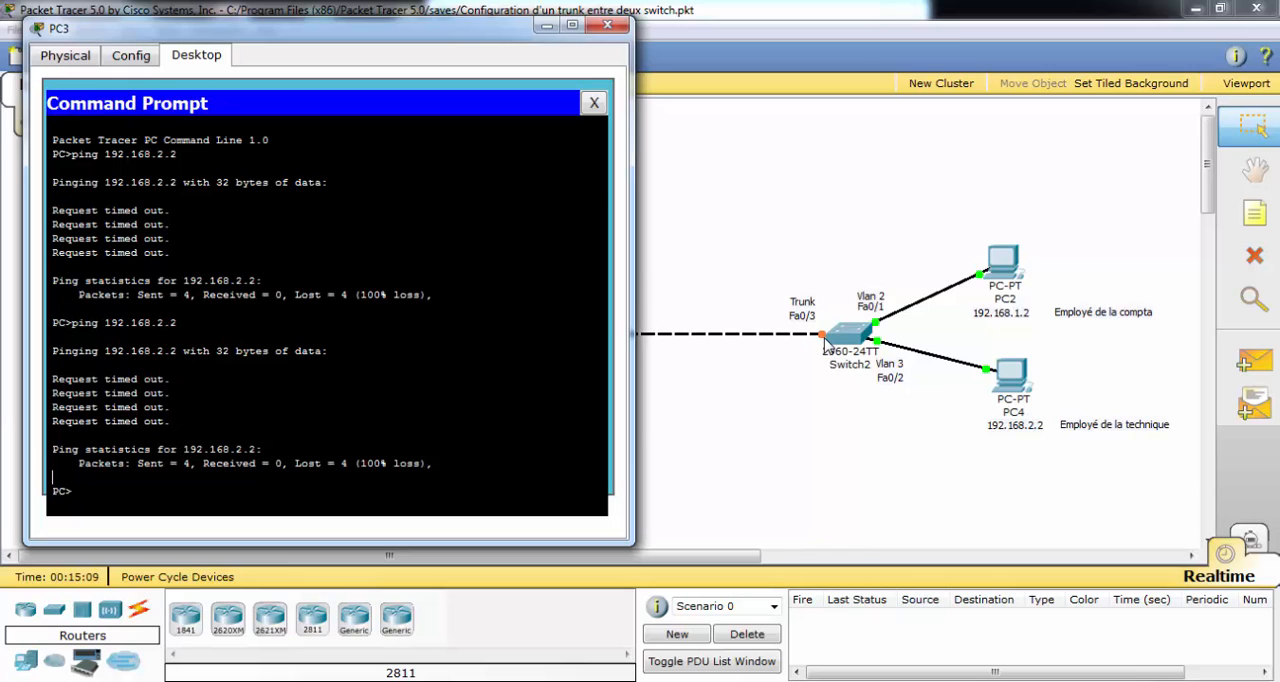
{"action": "left_click", "coordinate": [826, 343]}
{"action": "key", "text": "Up"}
{"action": "key", "text": "Return"}
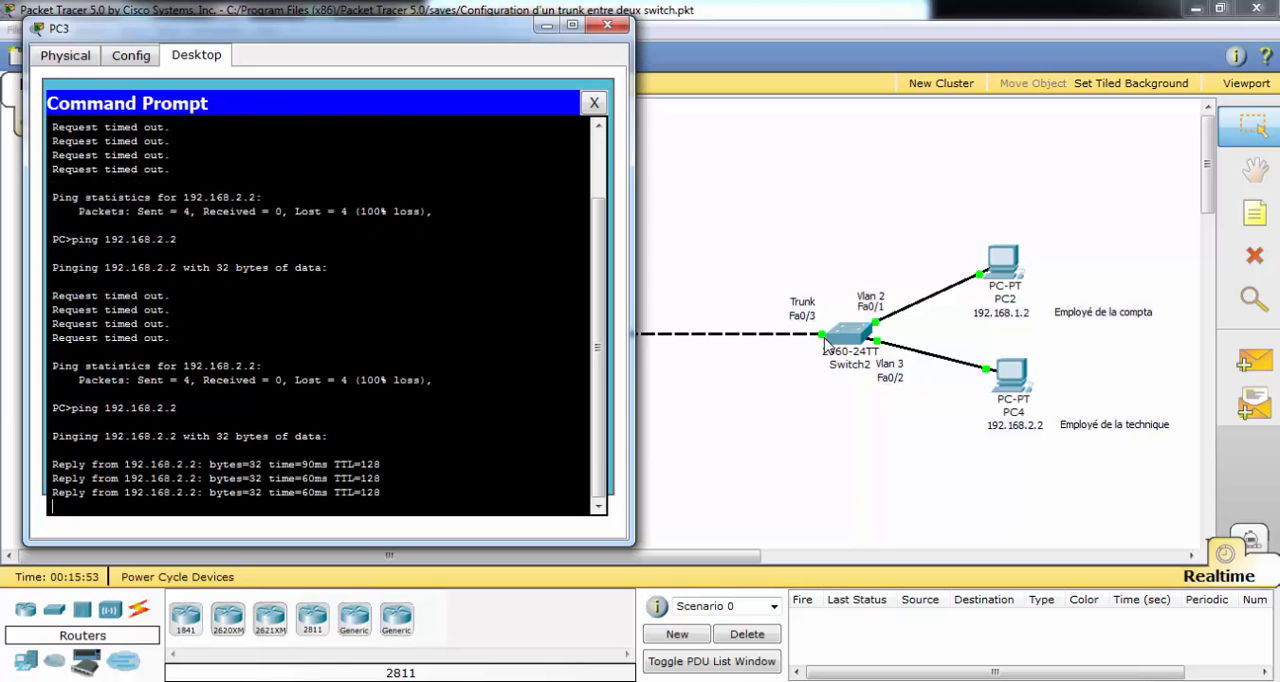
{"action": "key", "text": "alt+F4"}
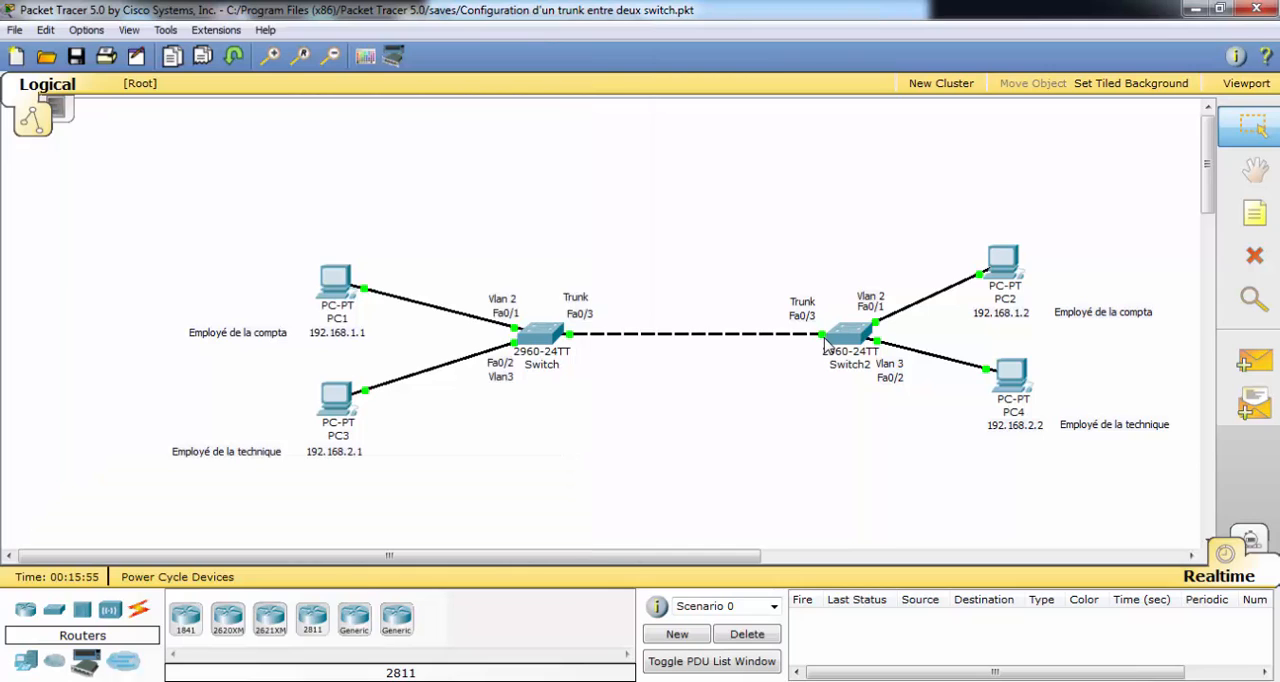
Retest VLAN 2 connectivity over the trunk by pinging 192.168.1.2 from PC1's command prompt.
{"action": "key", "text": "alt+Tab"}
{"action": "key", "text": "Up"}
{"action": "key", "text": "Return"}
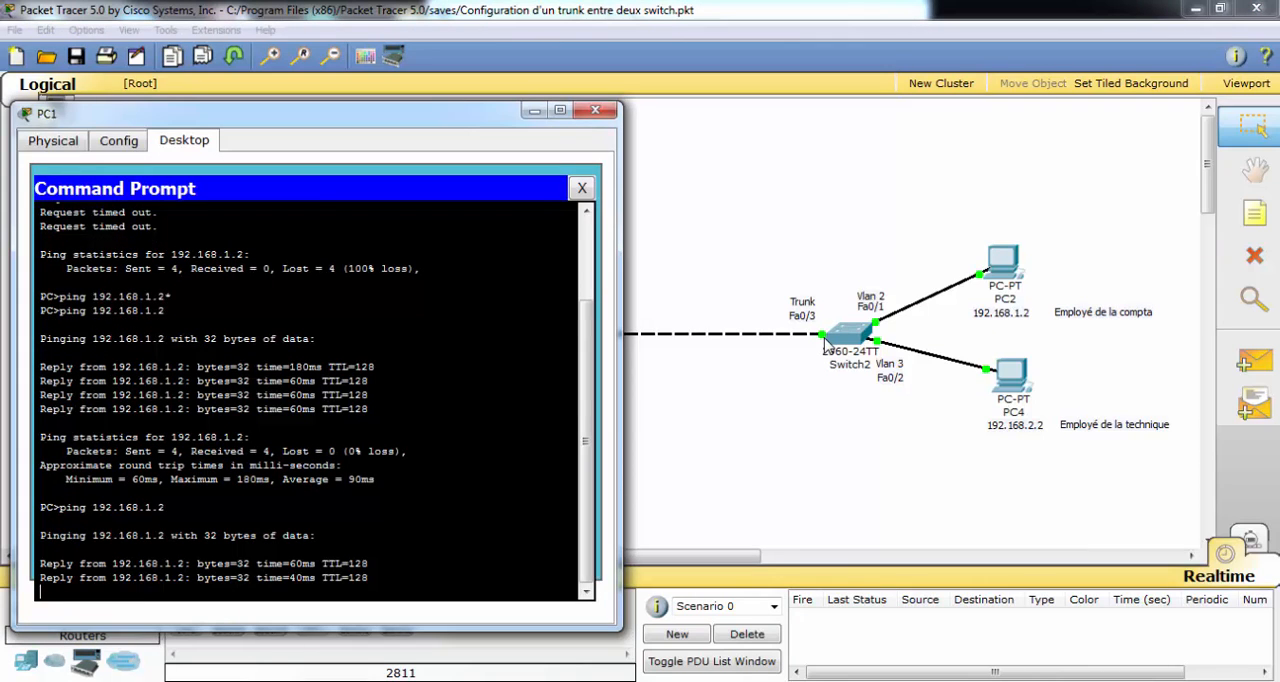
{"action": "key", "text": "alt+Tab"}
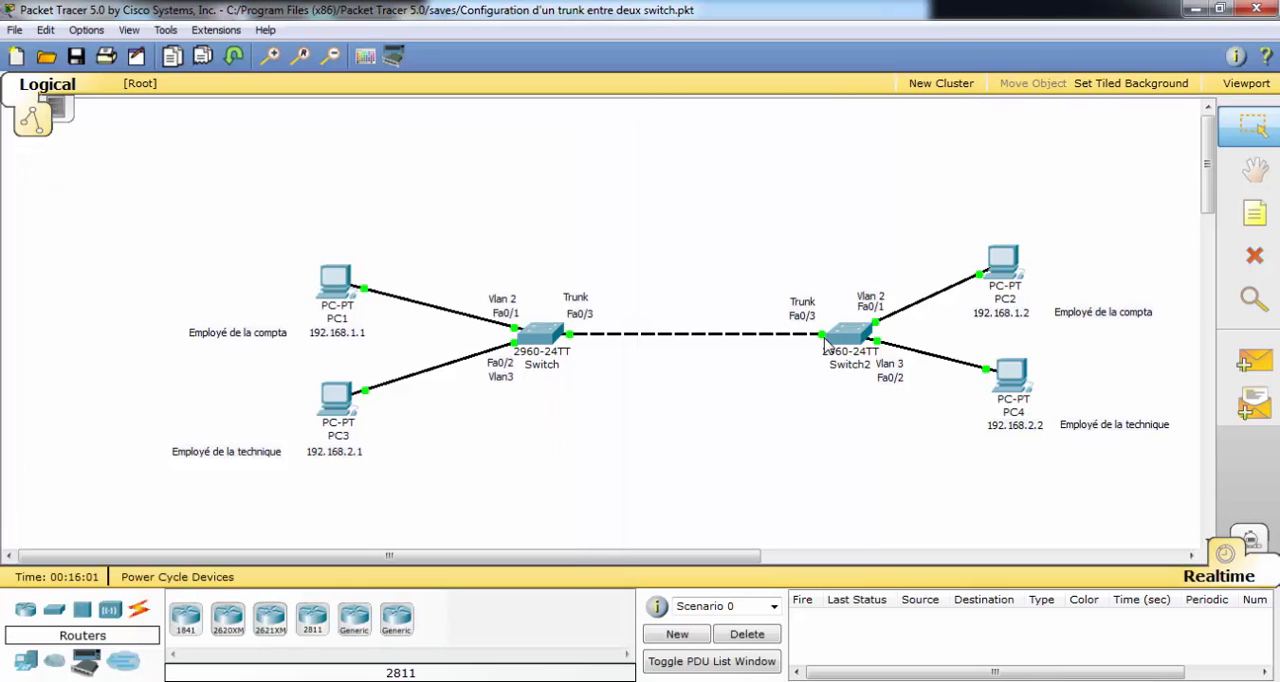